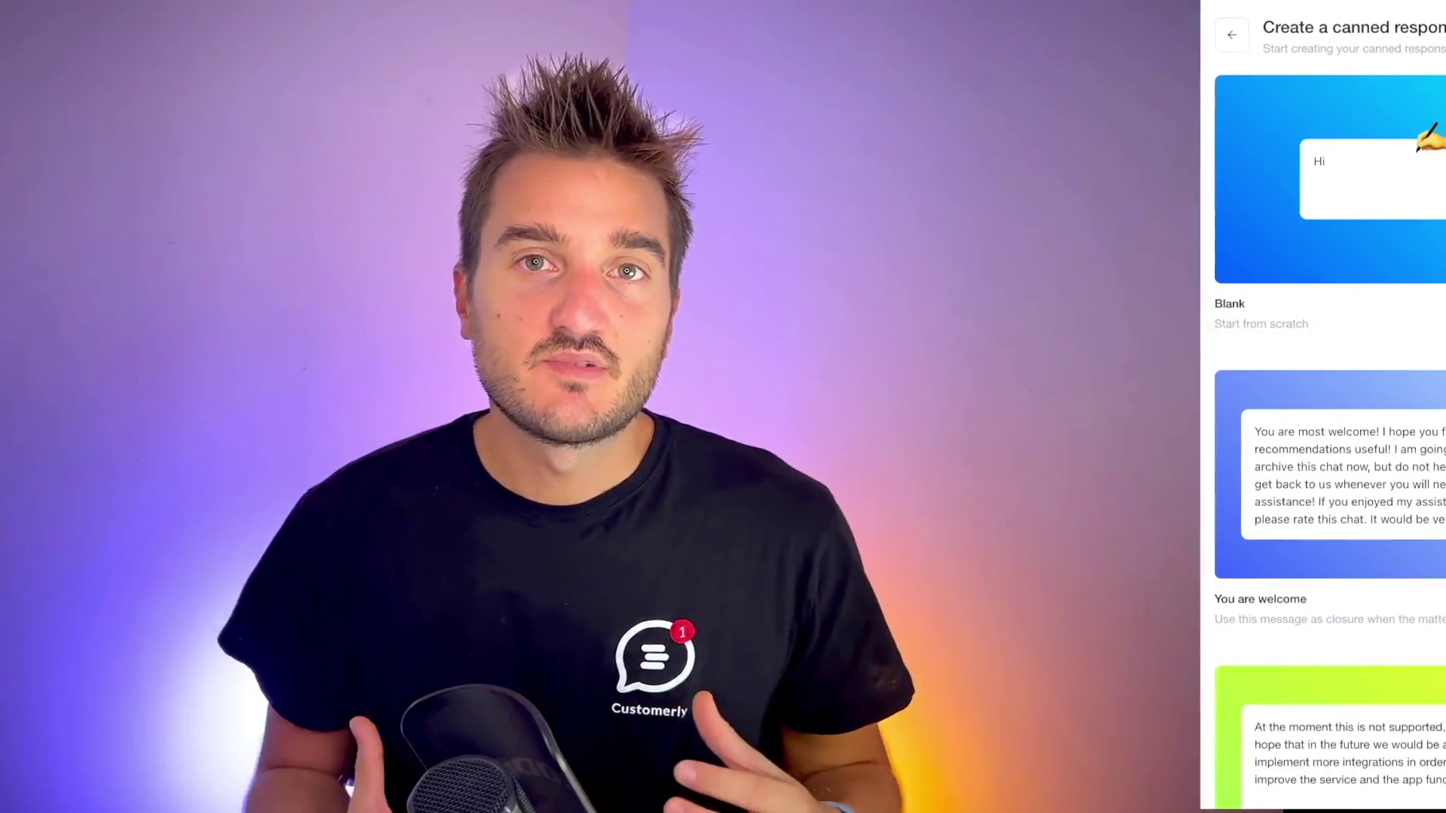
- Insert the 'Feature not supported' saved reply via the #suppo shortcut, with the caret after its first paragraph
{"action": "scroll", "coordinate": [1175, 165], "scroll_direction": "down", "scroll_amount": 5}
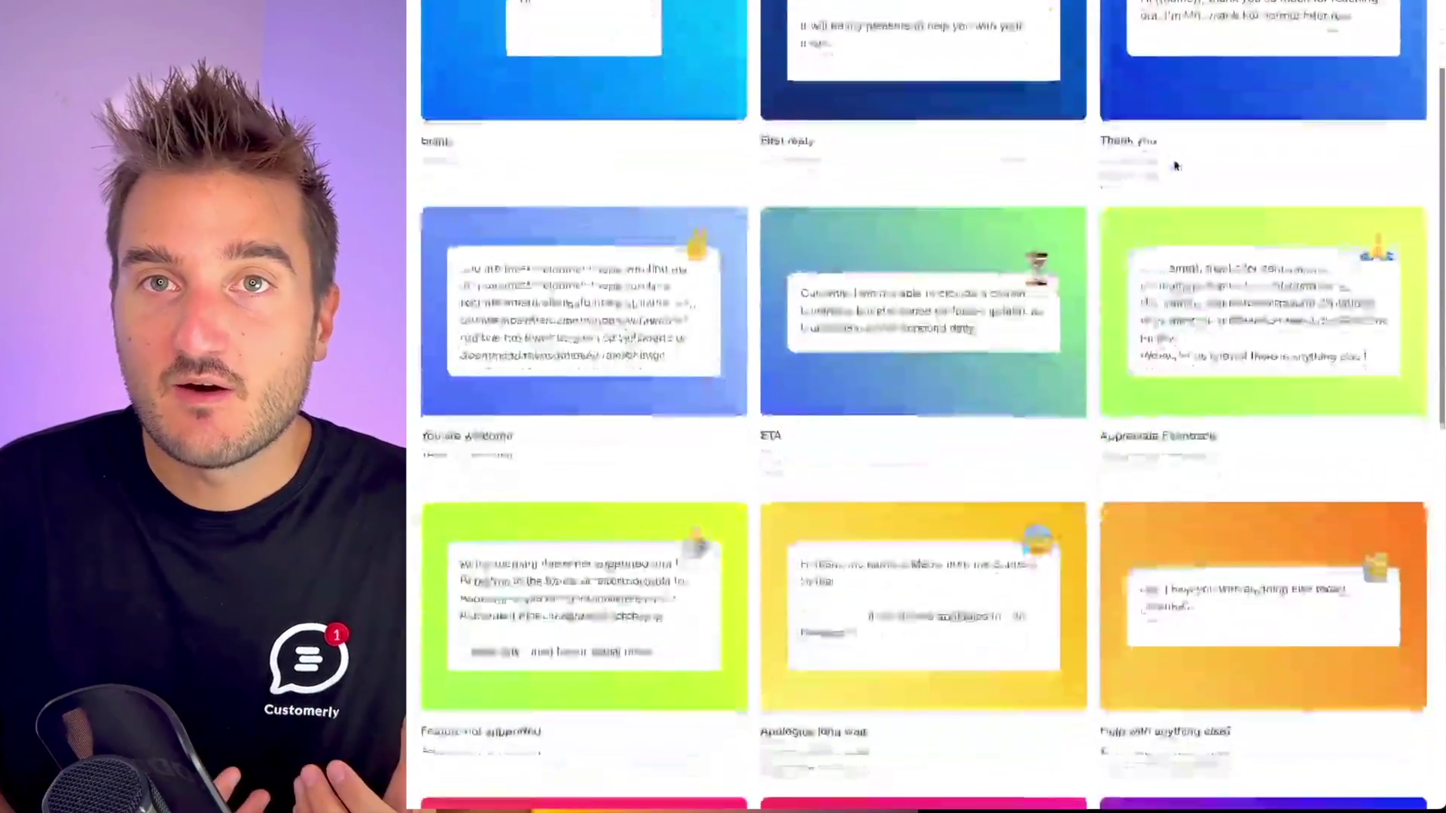
{"action": "scroll", "coordinate": [1176, 165], "scroll_direction": "down", "scroll_amount": 2}
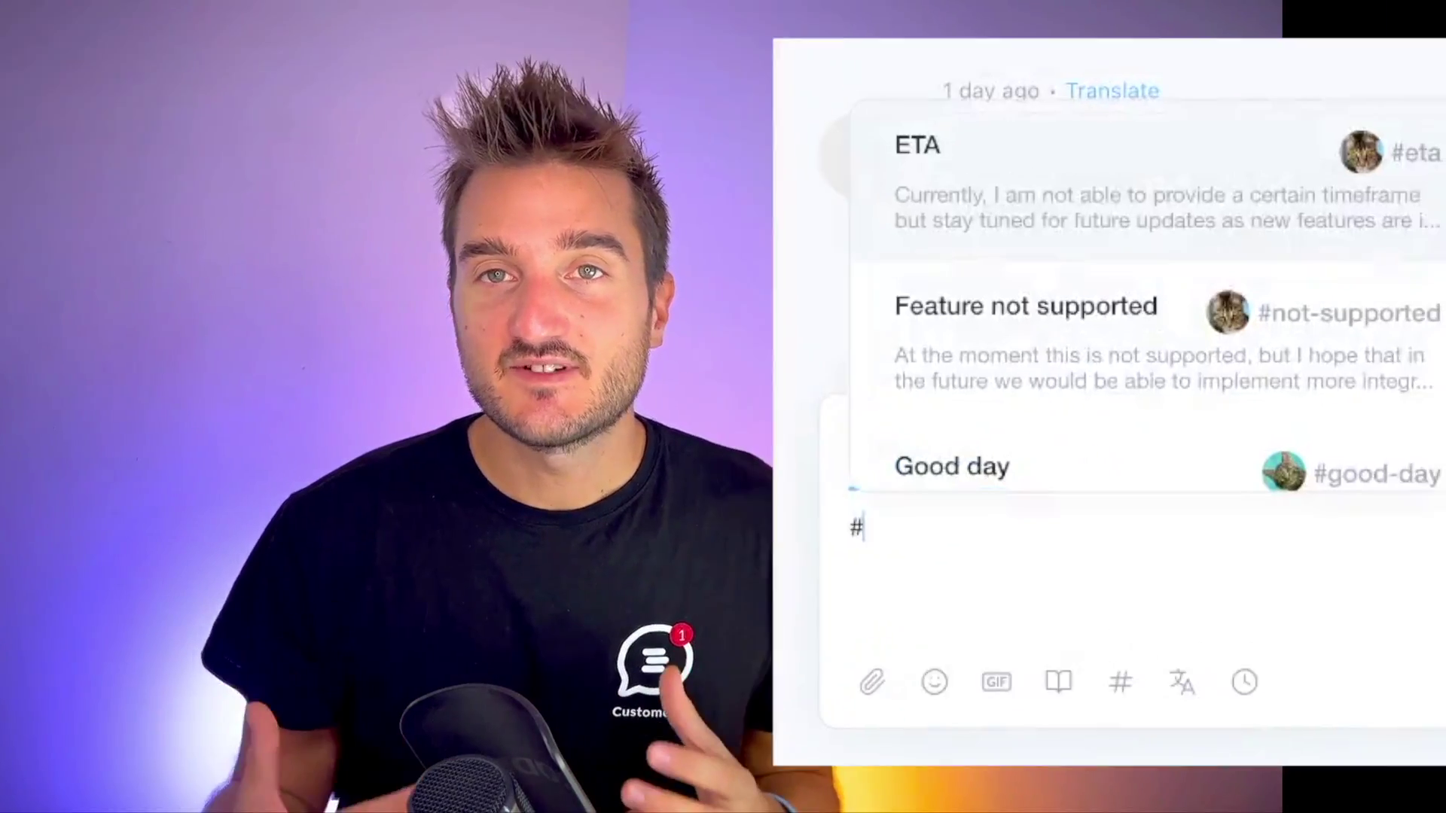
{"action": "type", "text": "suppo"}
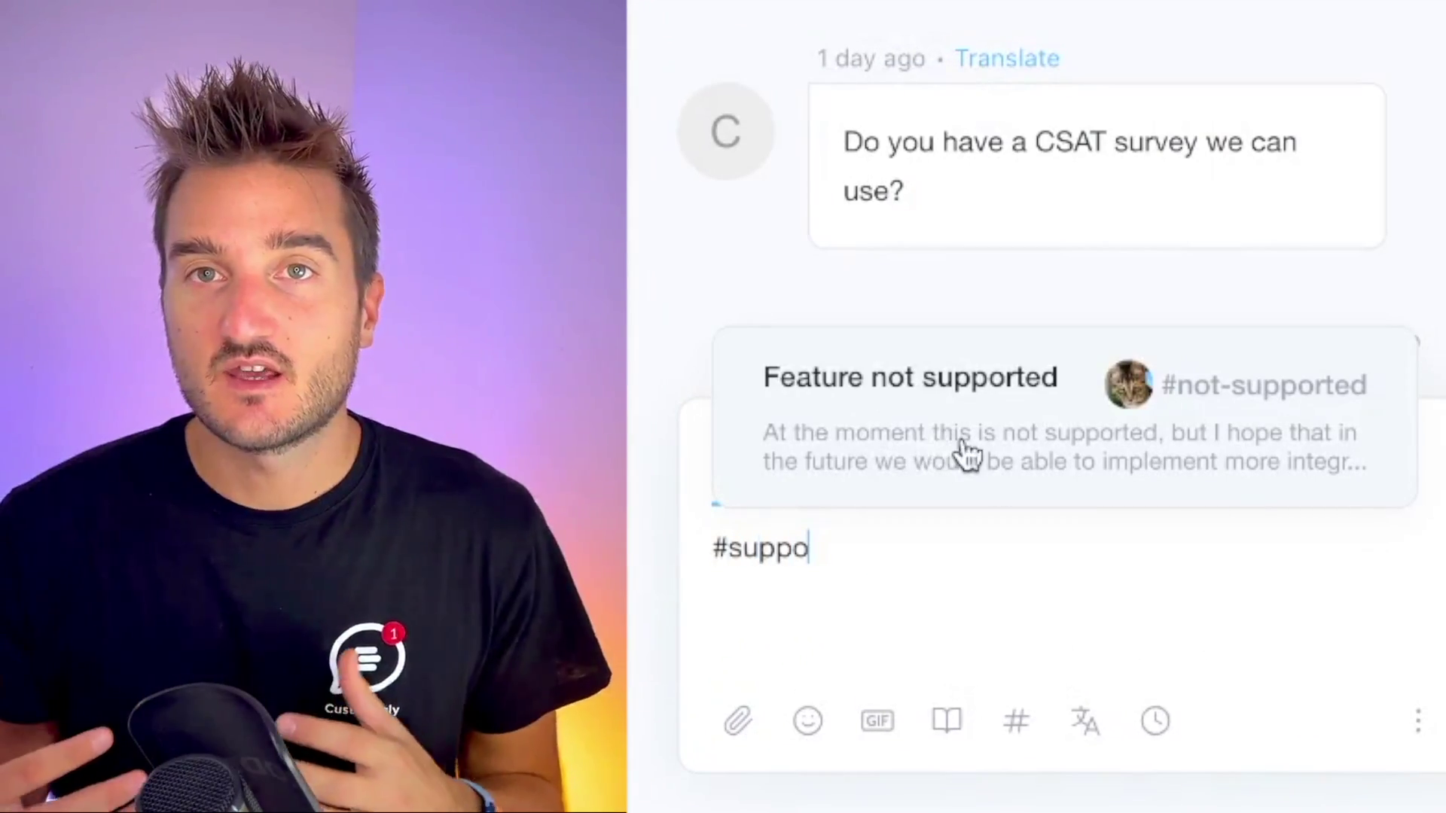
{"action": "left_click", "coordinate": [1005, 450]}
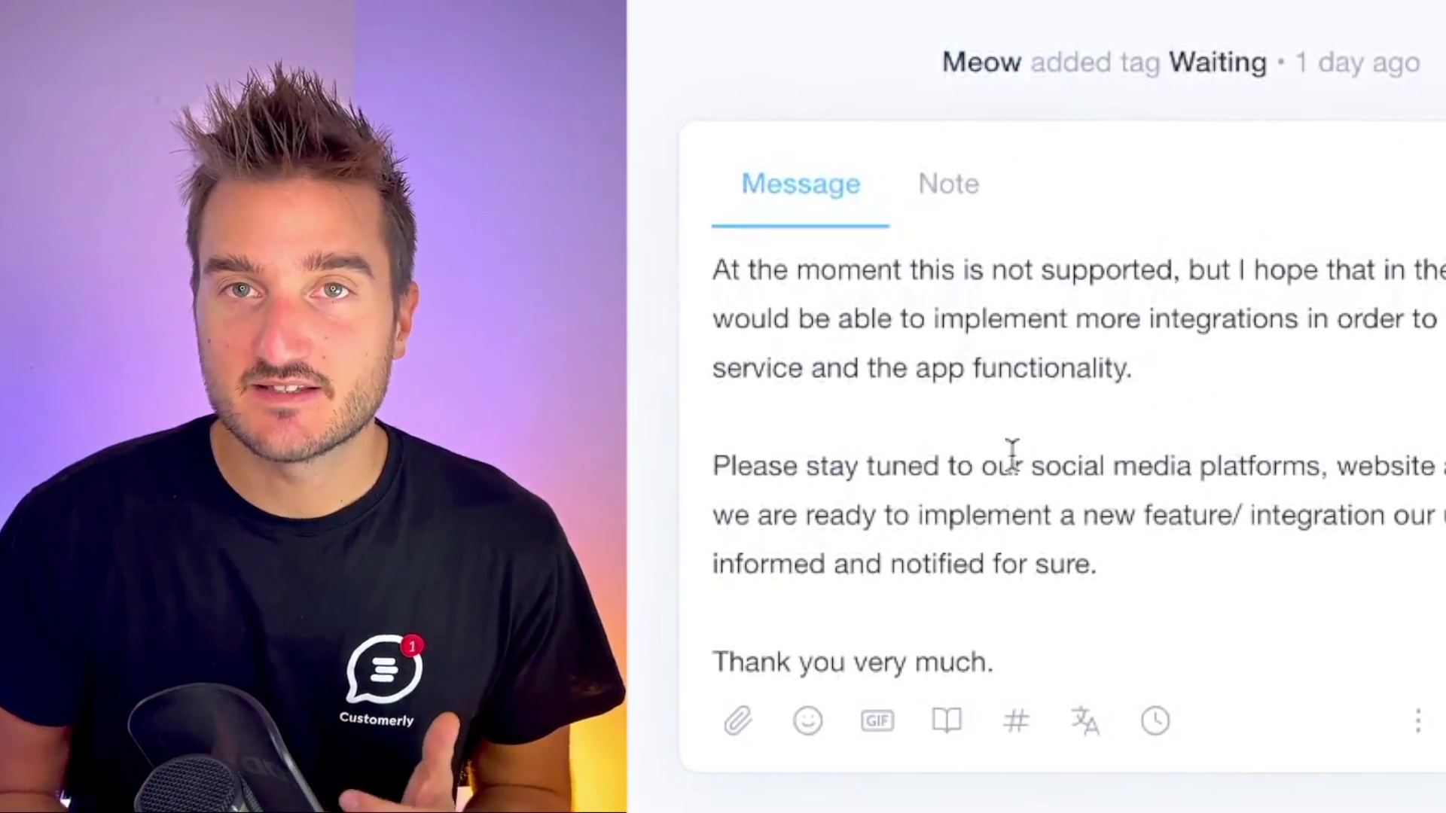
{"action": "left_click", "coordinate": [1184, 380]}
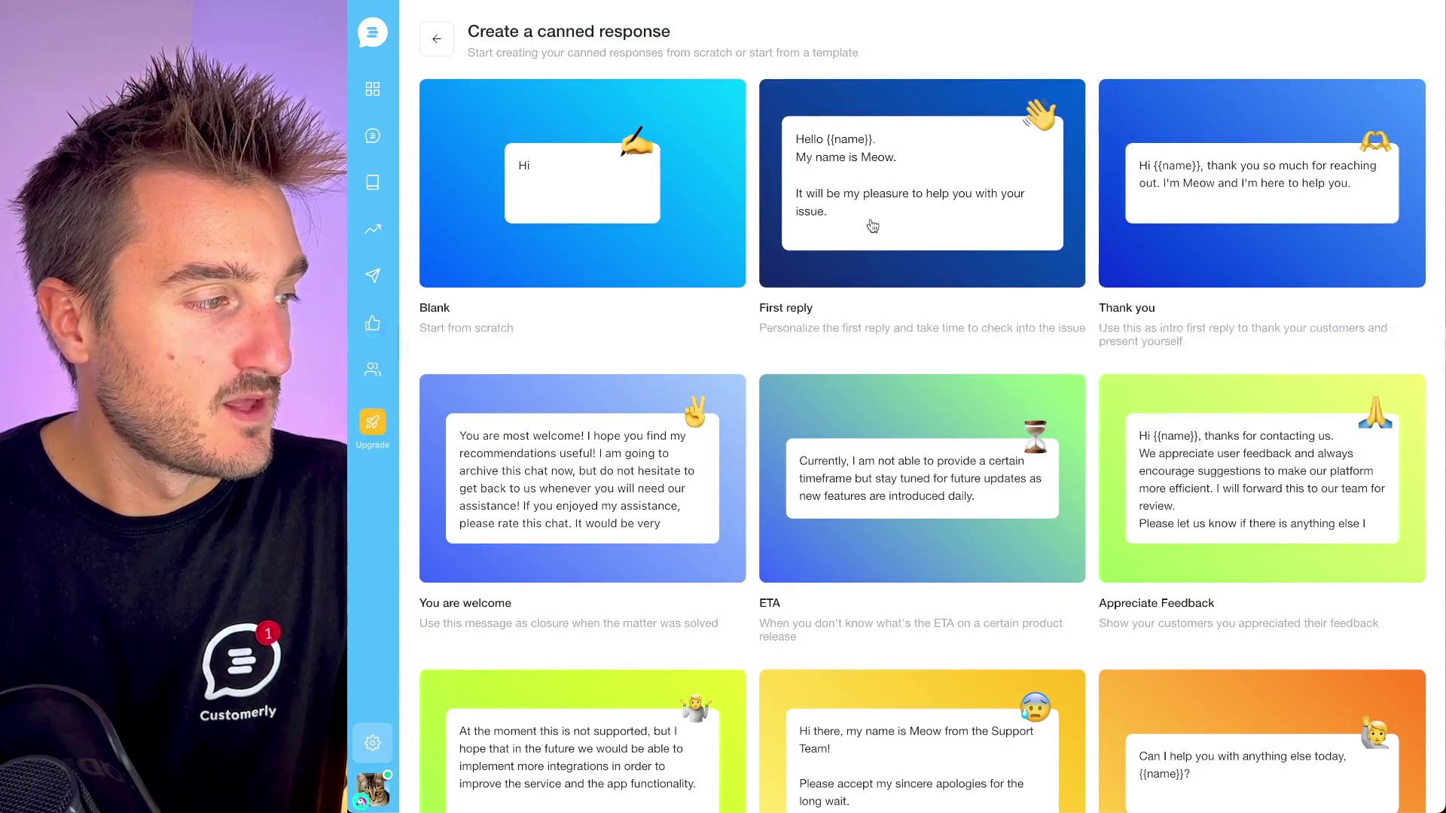
{"action": "left_click", "coordinate": [897, 223]}
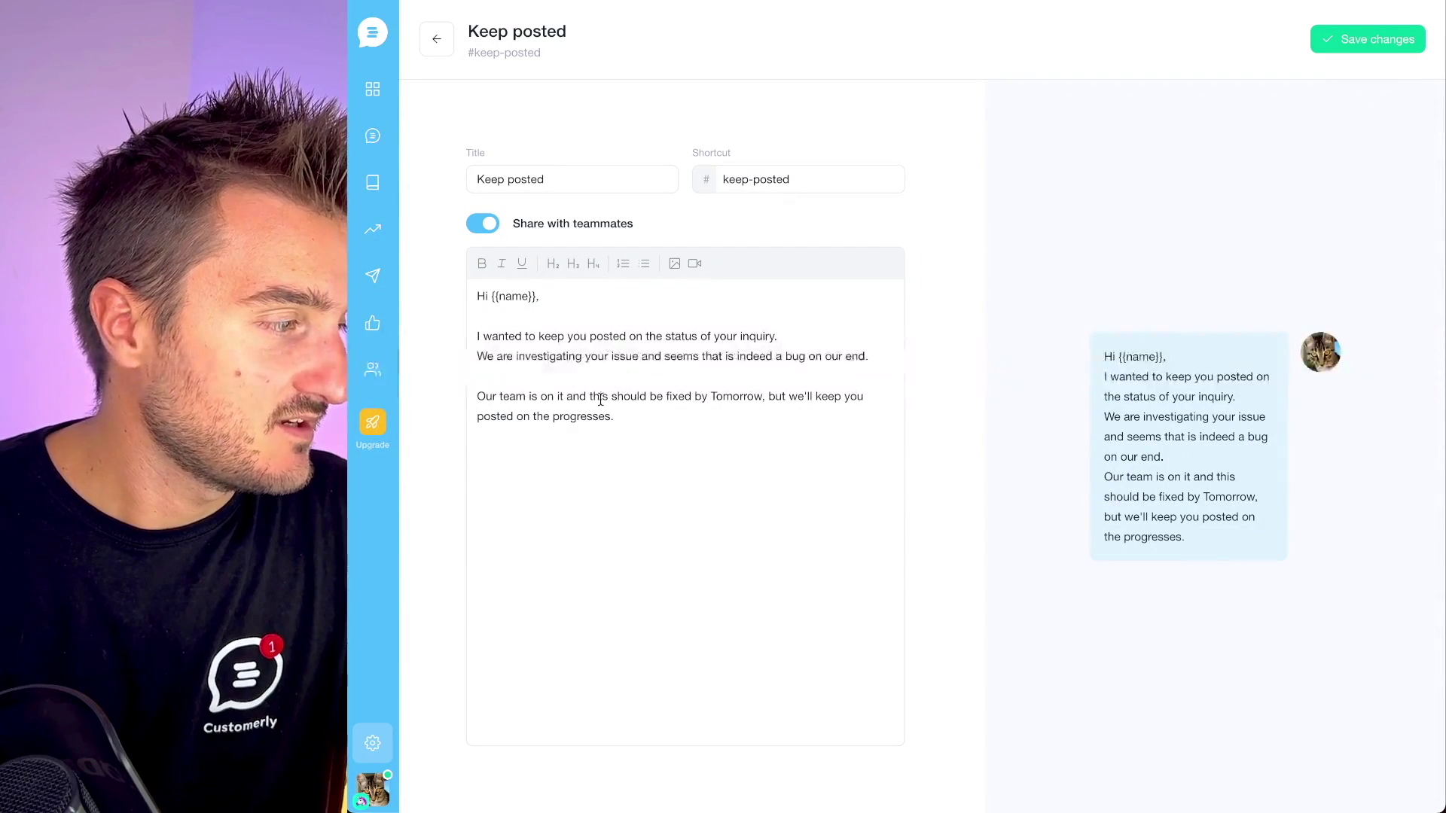
{"action": "double_click", "coordinate": [717, 397]}
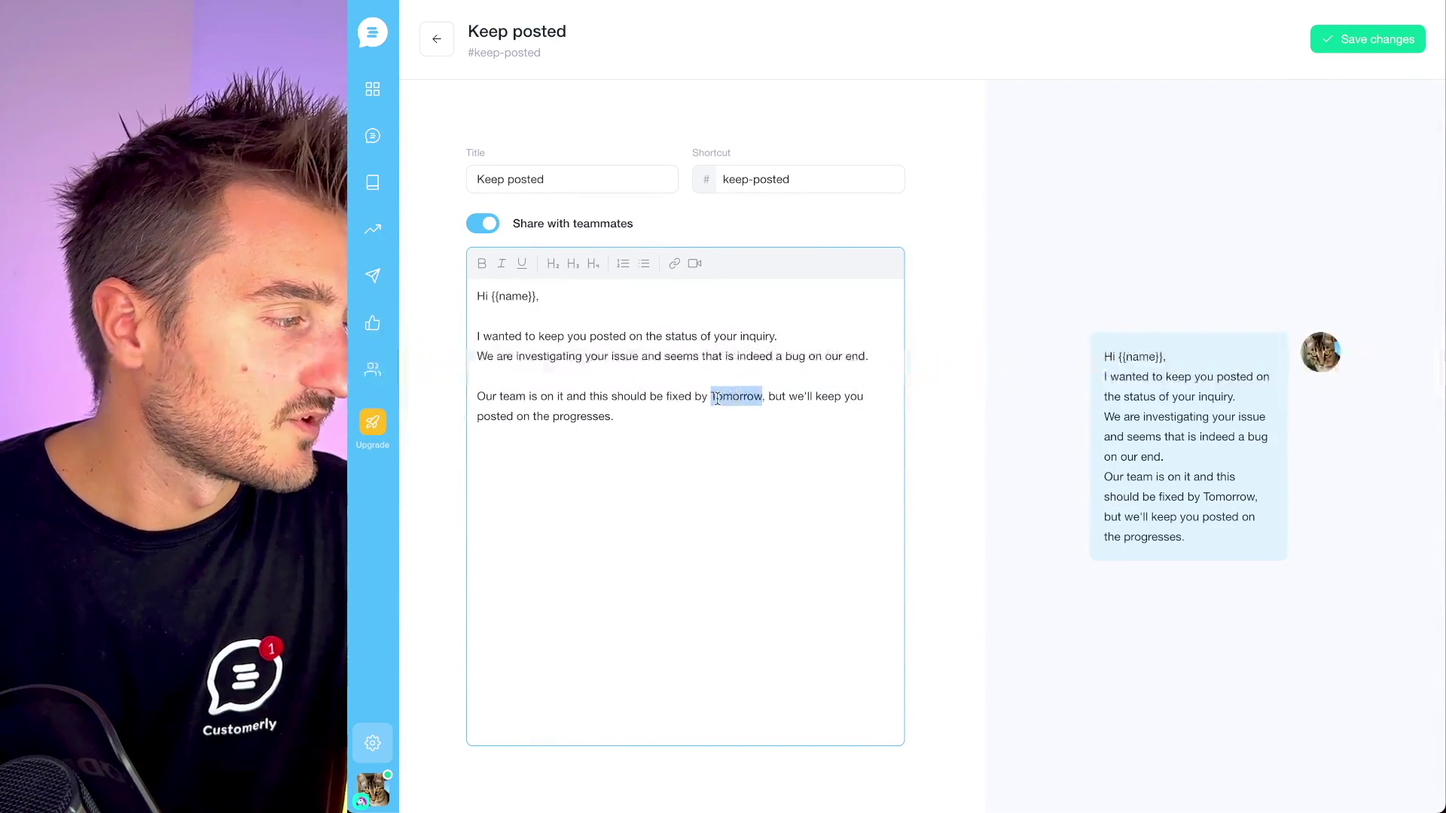
{"action": "left_click", "coordinate": [717, 399]}
{"action": "left_click", "coordinate": [501, 147]}
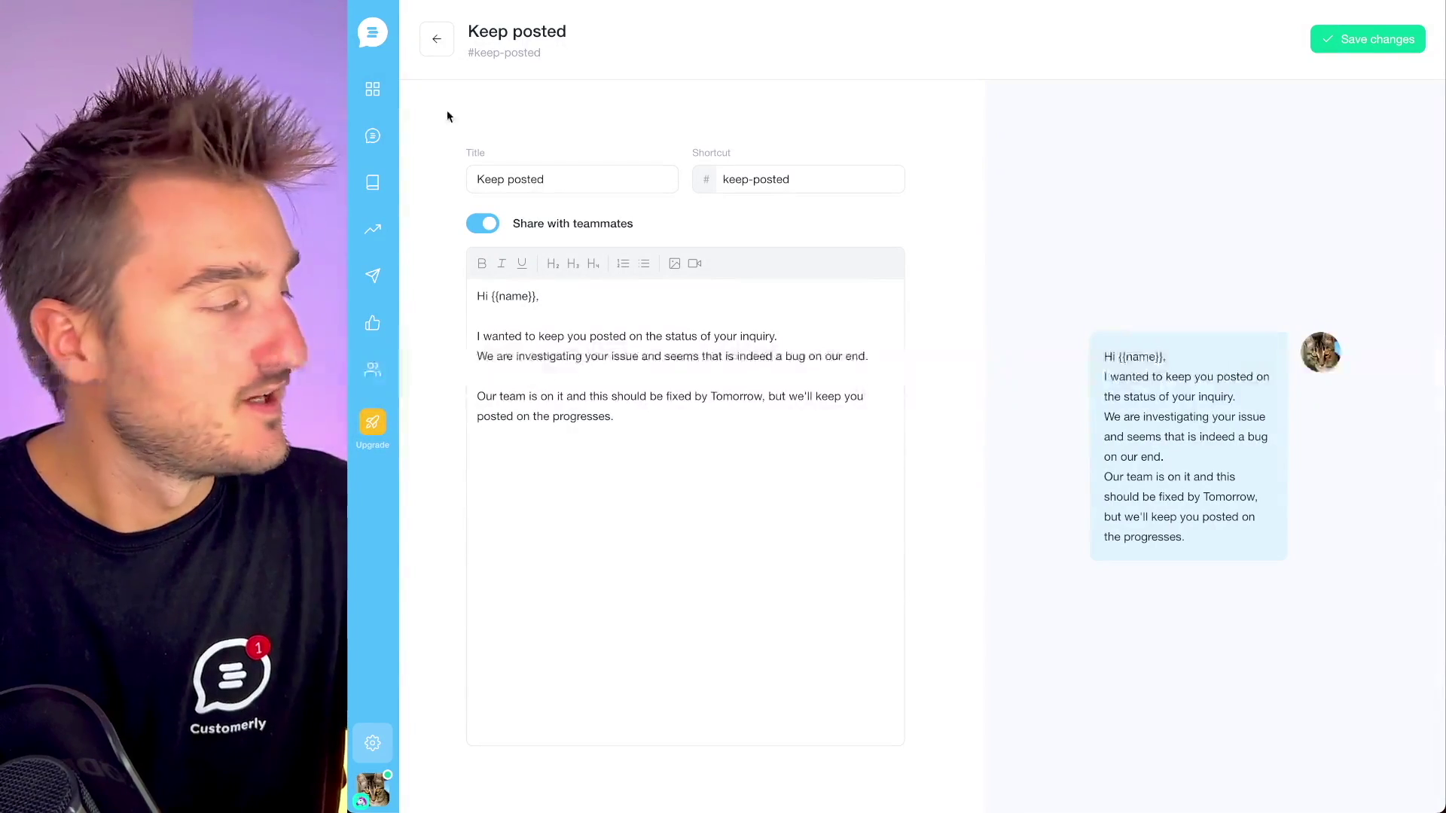
{"action": "left_click", "coordinate": [436, 41]}
{"action": "scroll", "coordinate": [878, 617], "scroll_direction": "down", "scroll_amount": 10}
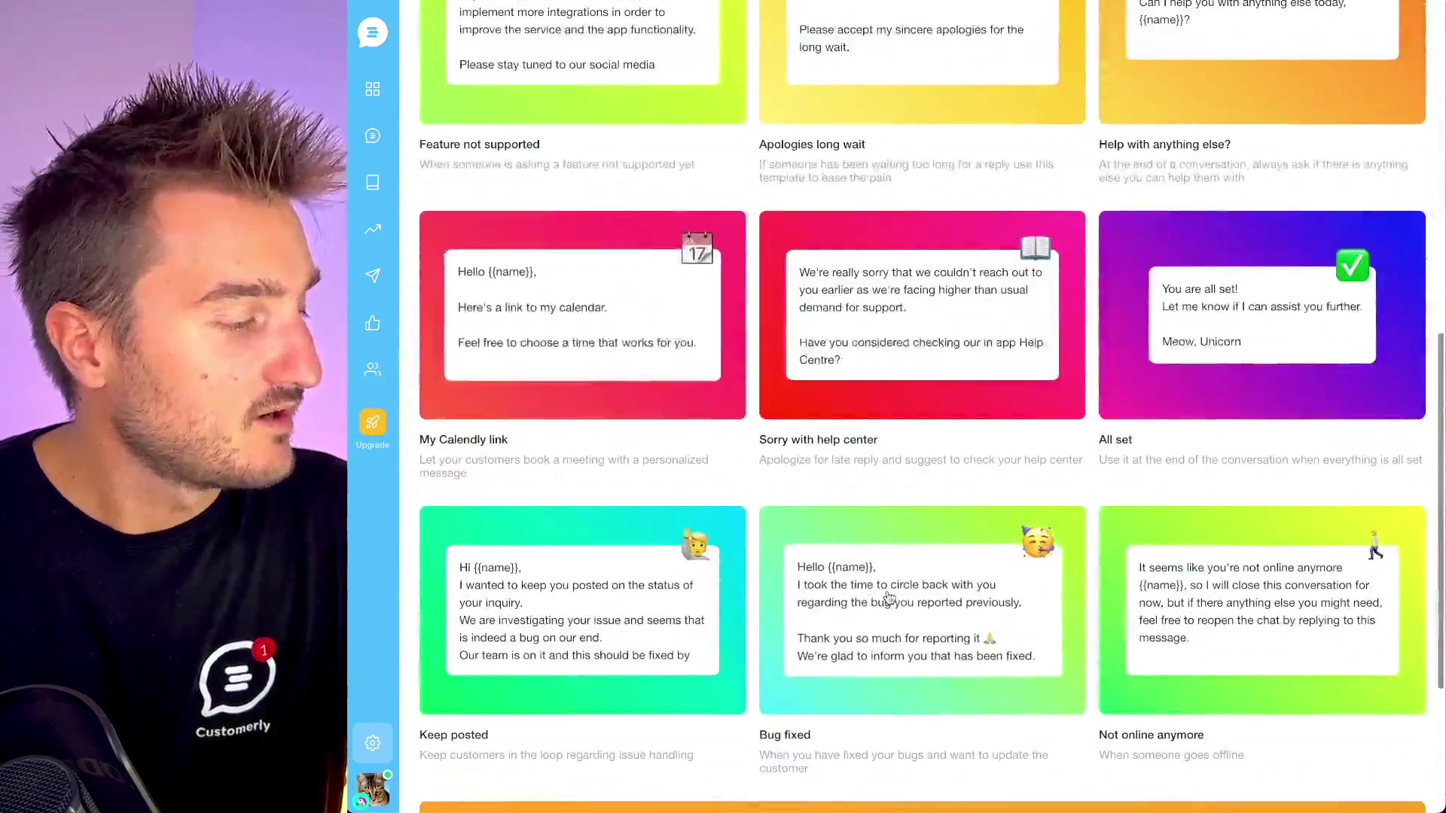
{"action": "left_click", "coordinate": [879, 617]}
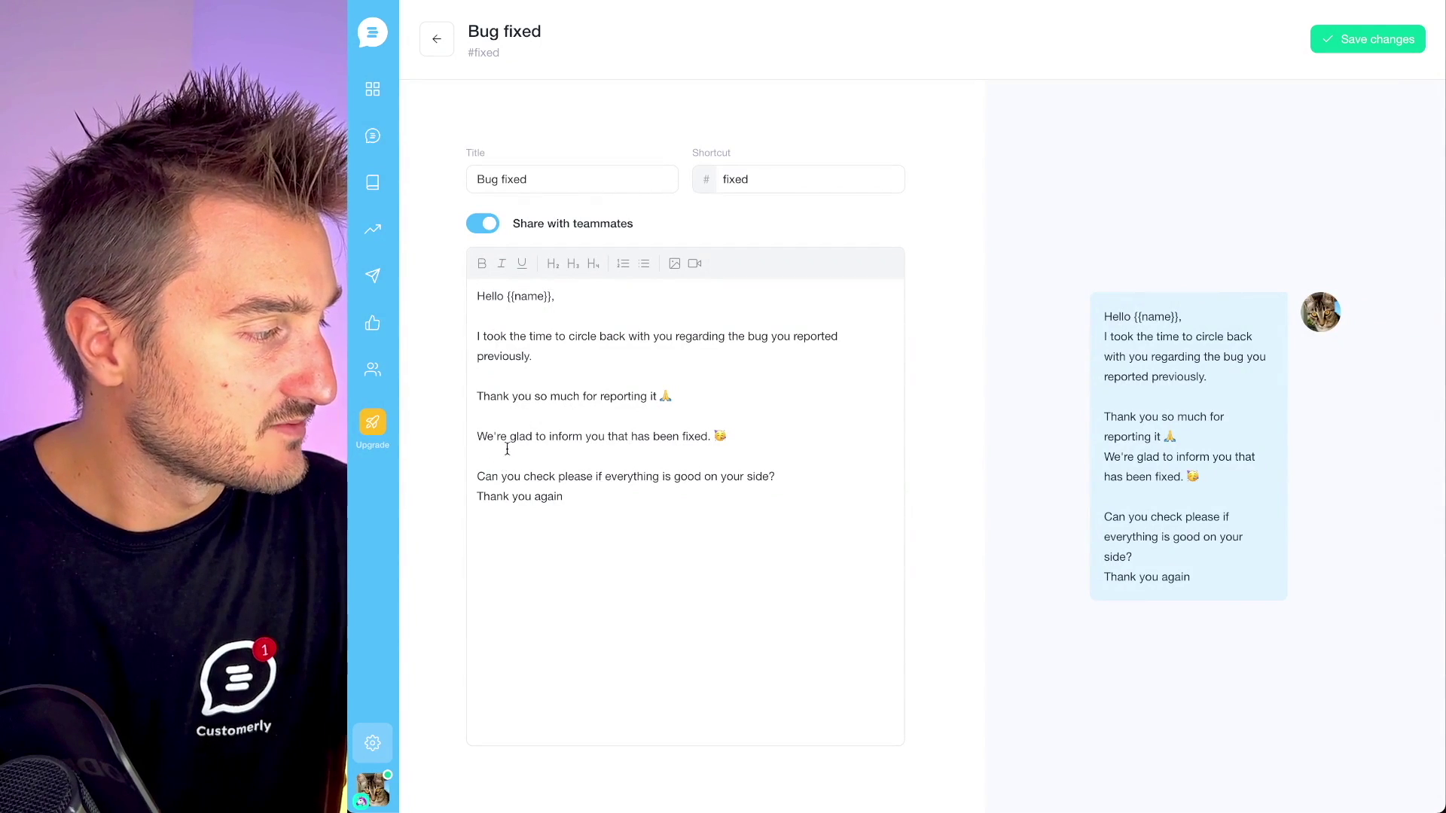
{"action": "left_click", "coordinate": [738, 419]}
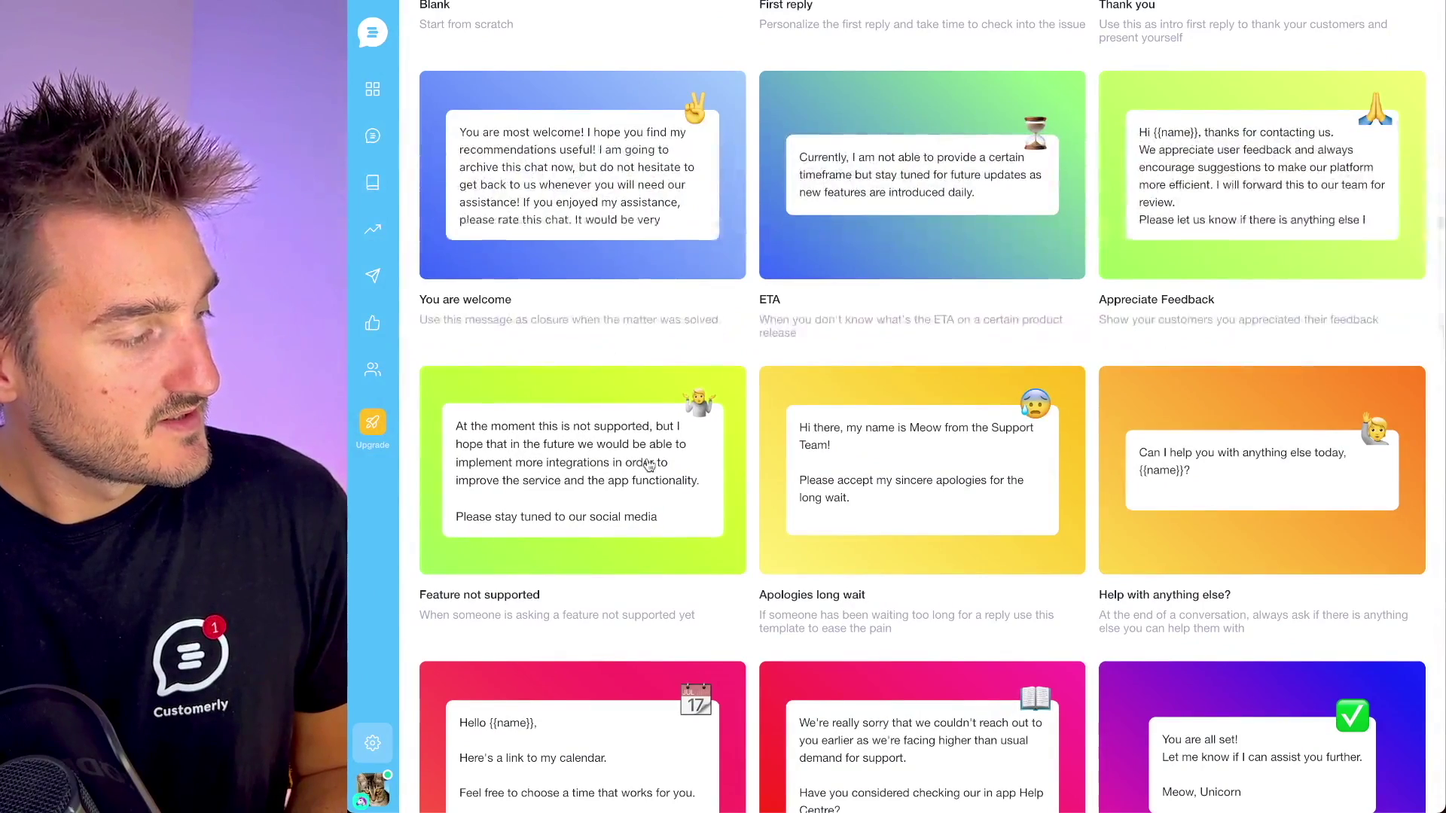
- Open the 'Feature not supported' canned response template for editing
{"action": "left_click", "coordinate": [579, 491]}
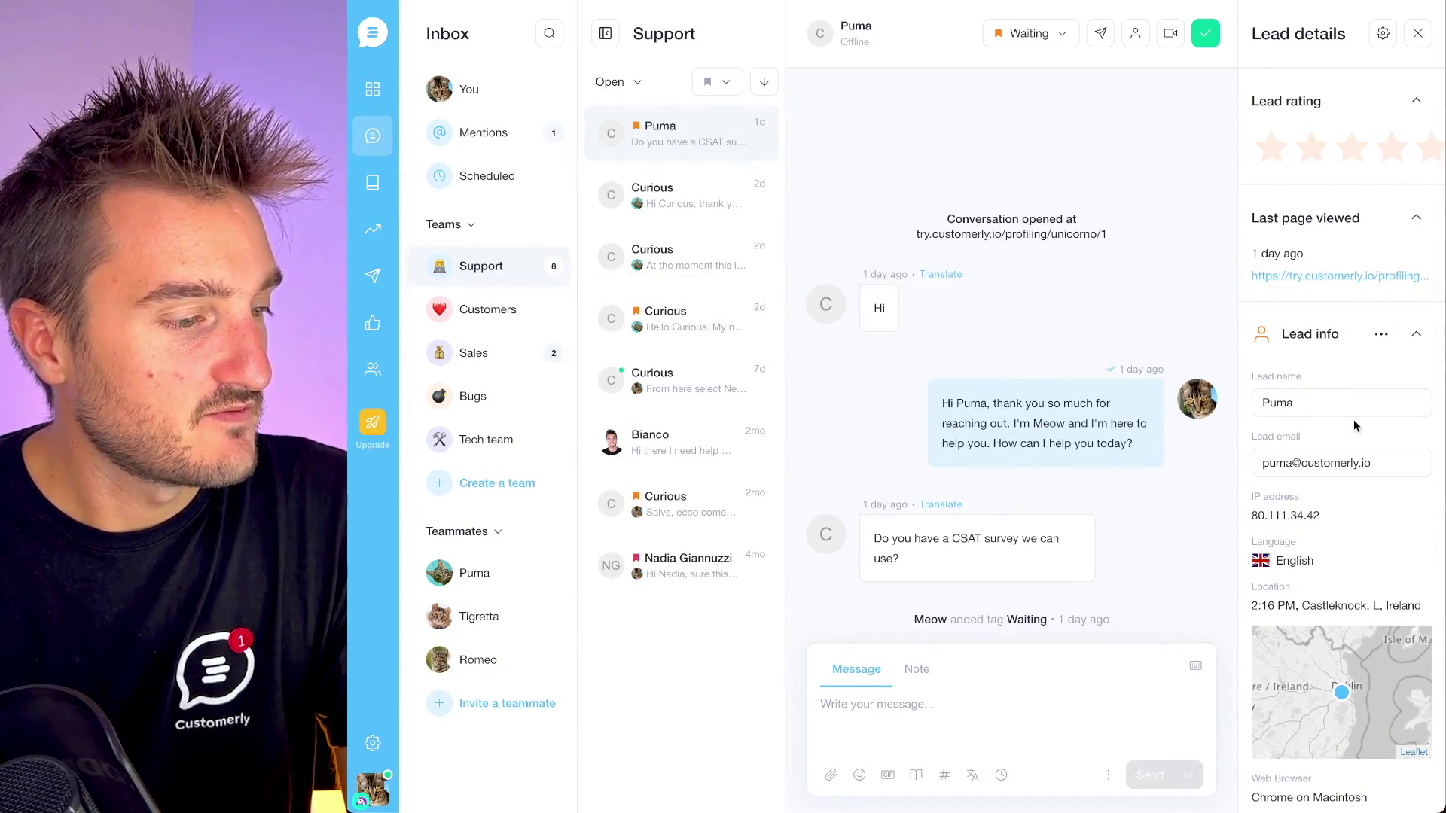
- Insert the 'Feature not supported' reply with #suppo and send it to the lead
{"action": "scroll", "coordinate": [1332, 431], "scroll_direction": "down", "scroll_amount": 10}
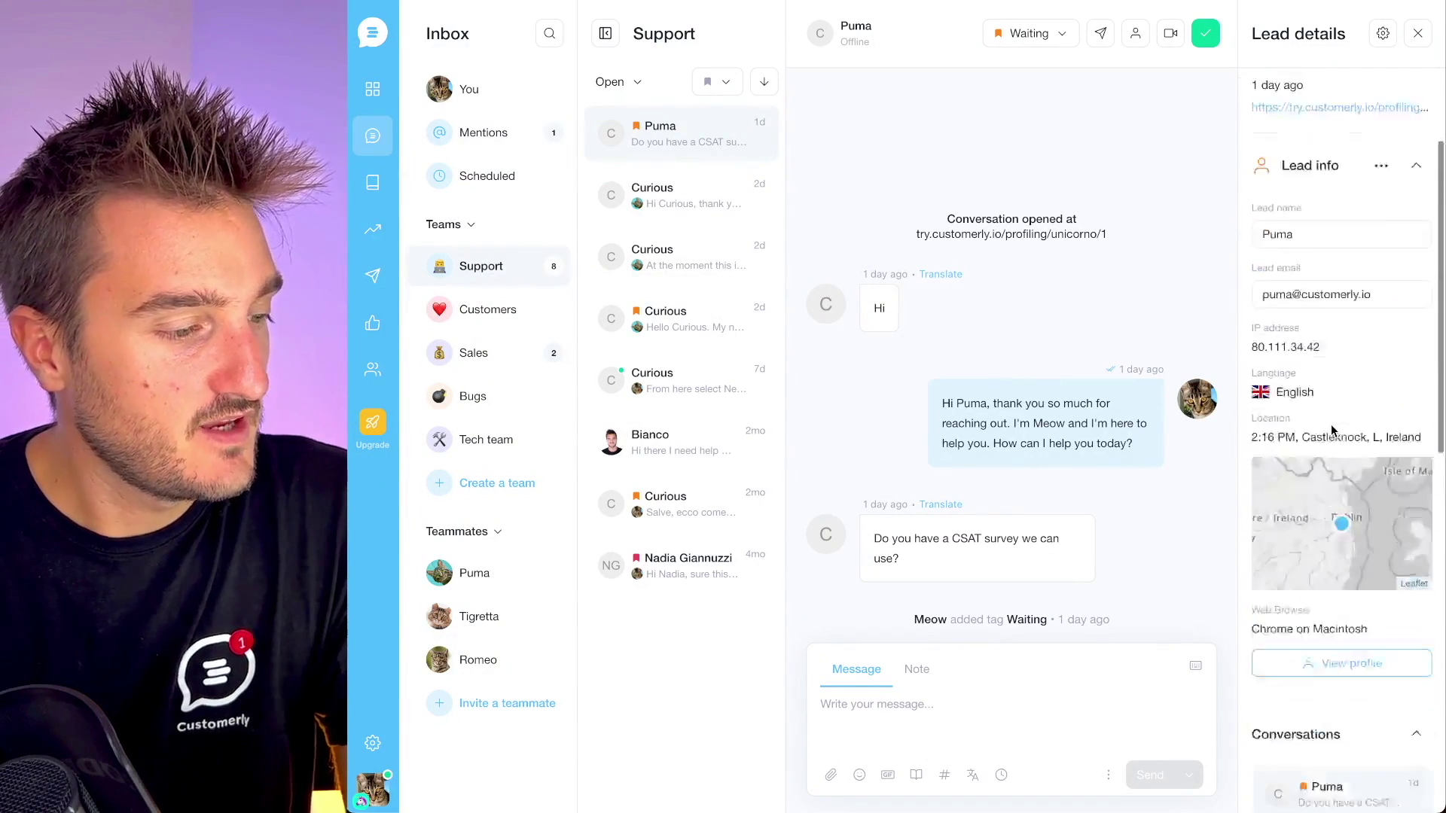
{"action": "scroll", "coordinate": [1332, 431], "scroll_direction": "up", "scroll_amount": 10}
{"action": "left_click", "coordinate": [959, 719]}
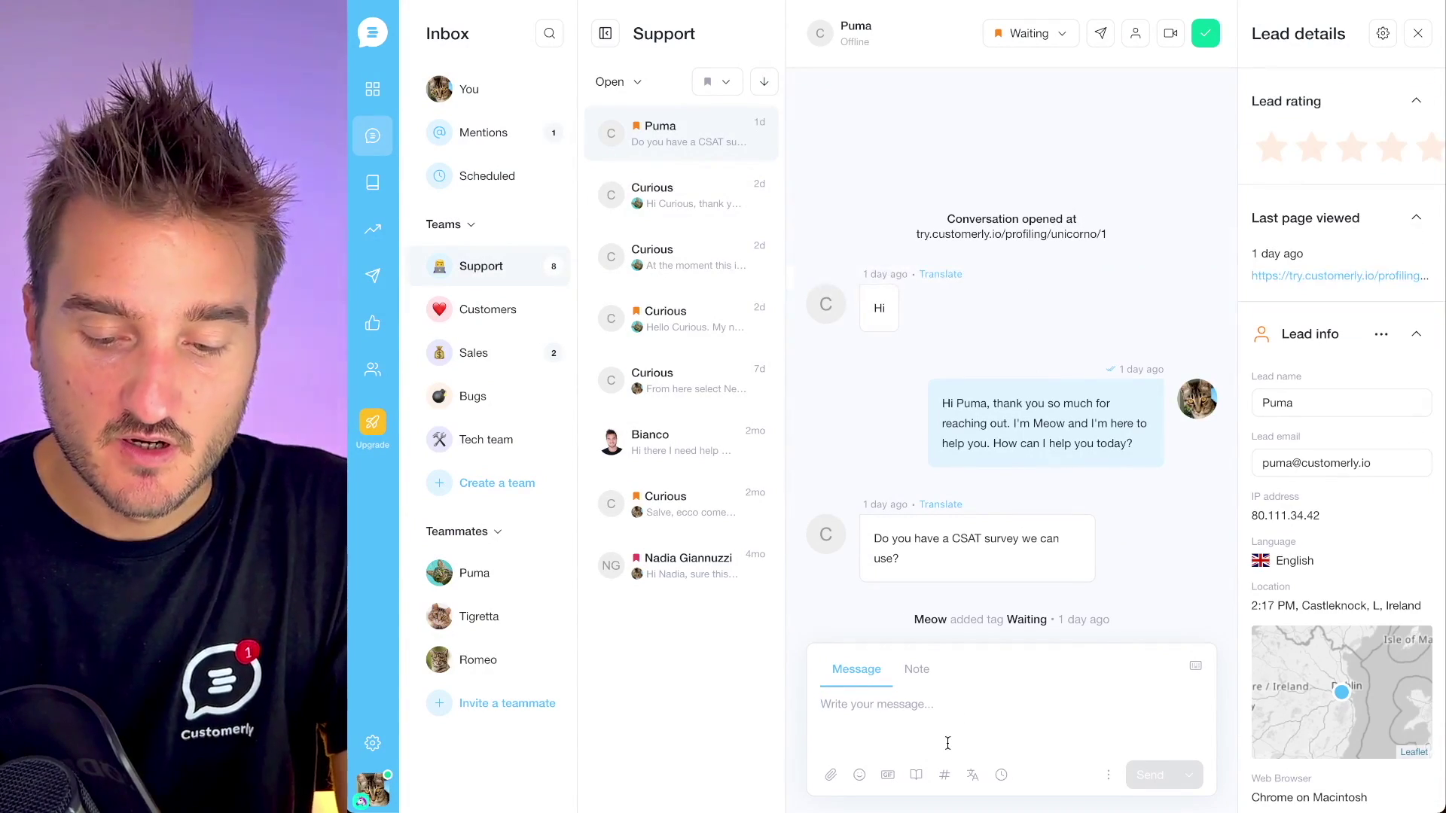
{"action": "type", "text": "#suppo"}
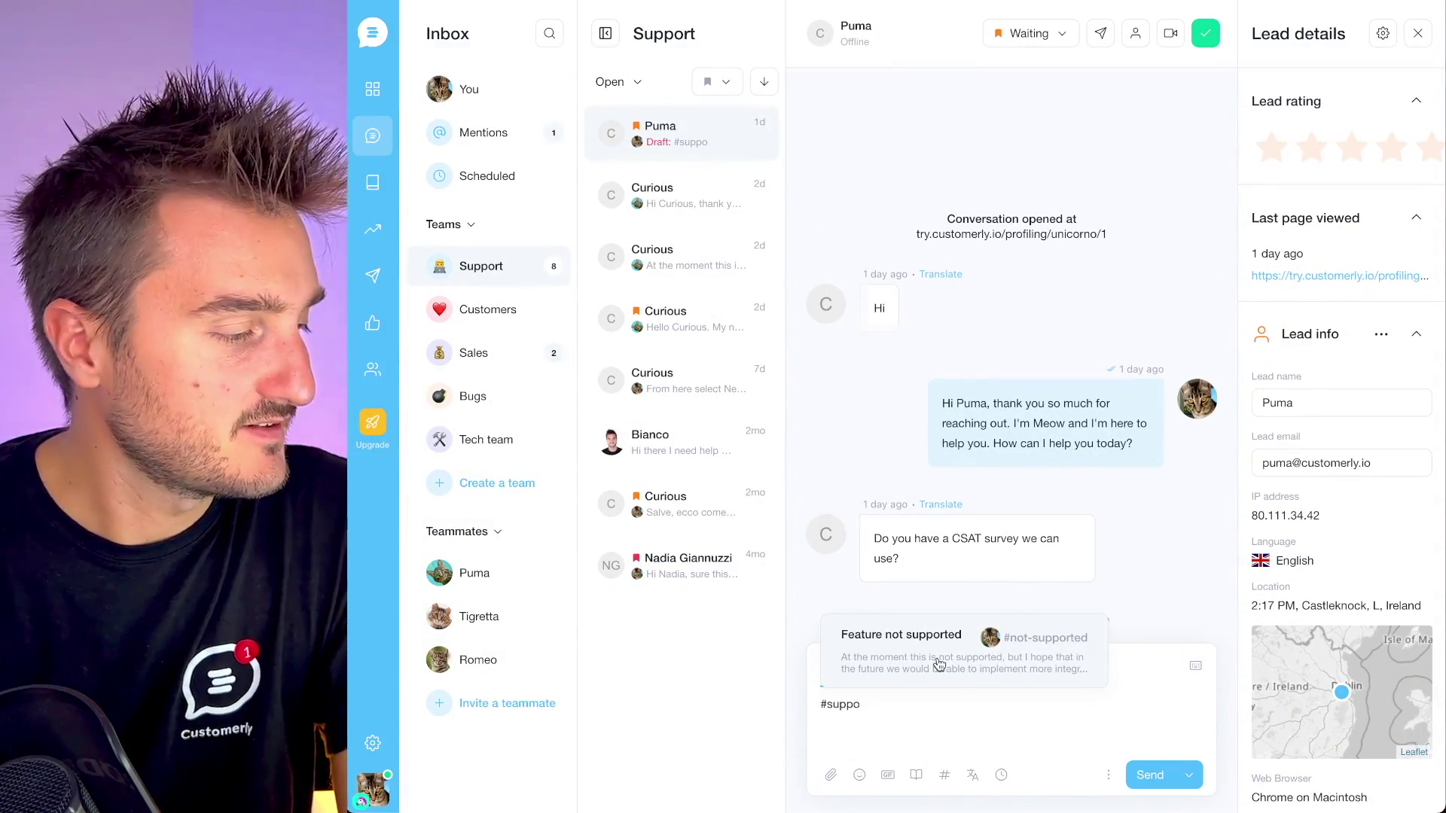
{"action": "left_click", "coordinate": [939, 664]}
{"action": "left_click", "coordinate": [1000, 633]}
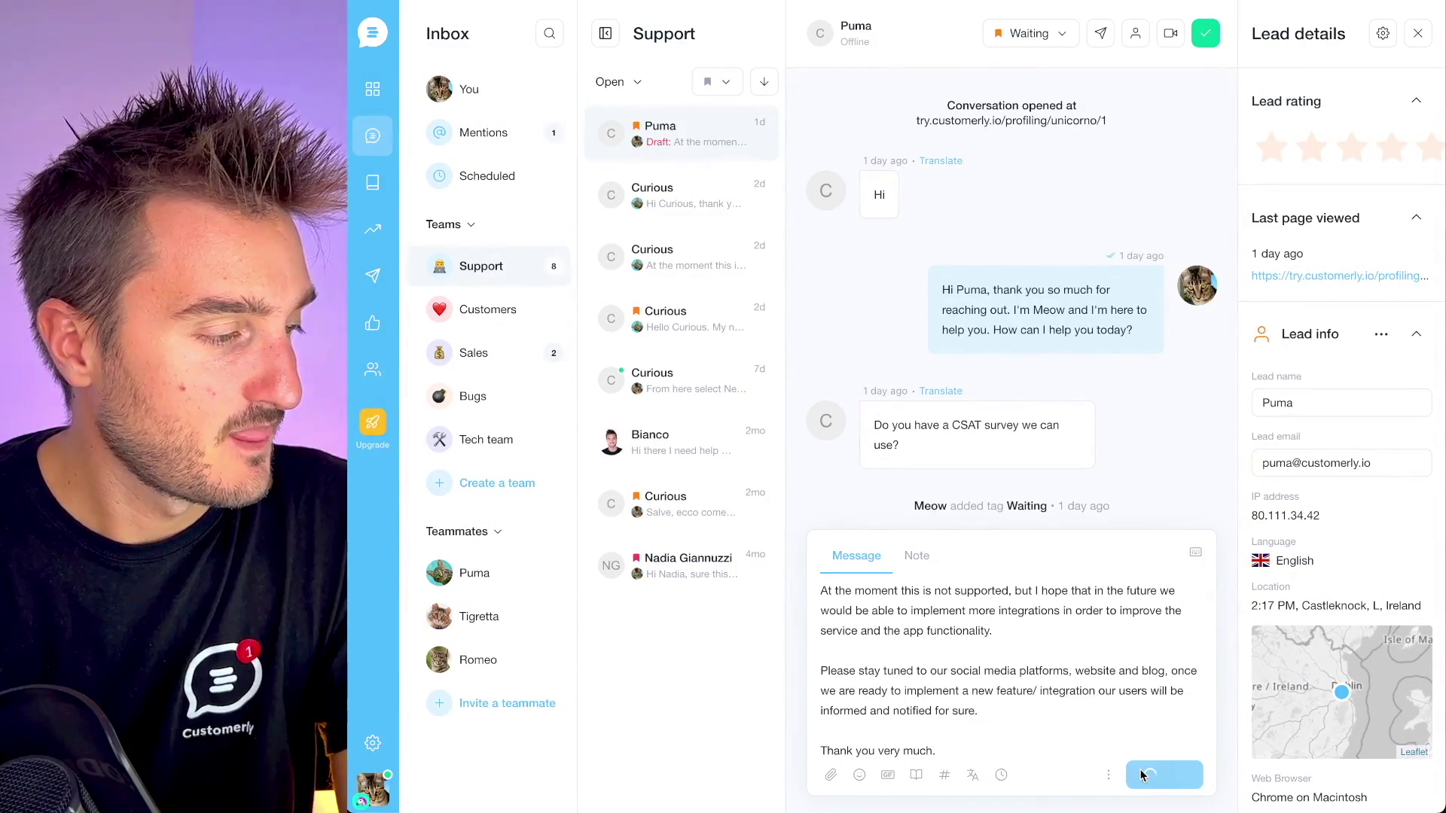
{"action": "left_click", "coordinate": [1140, 770]}
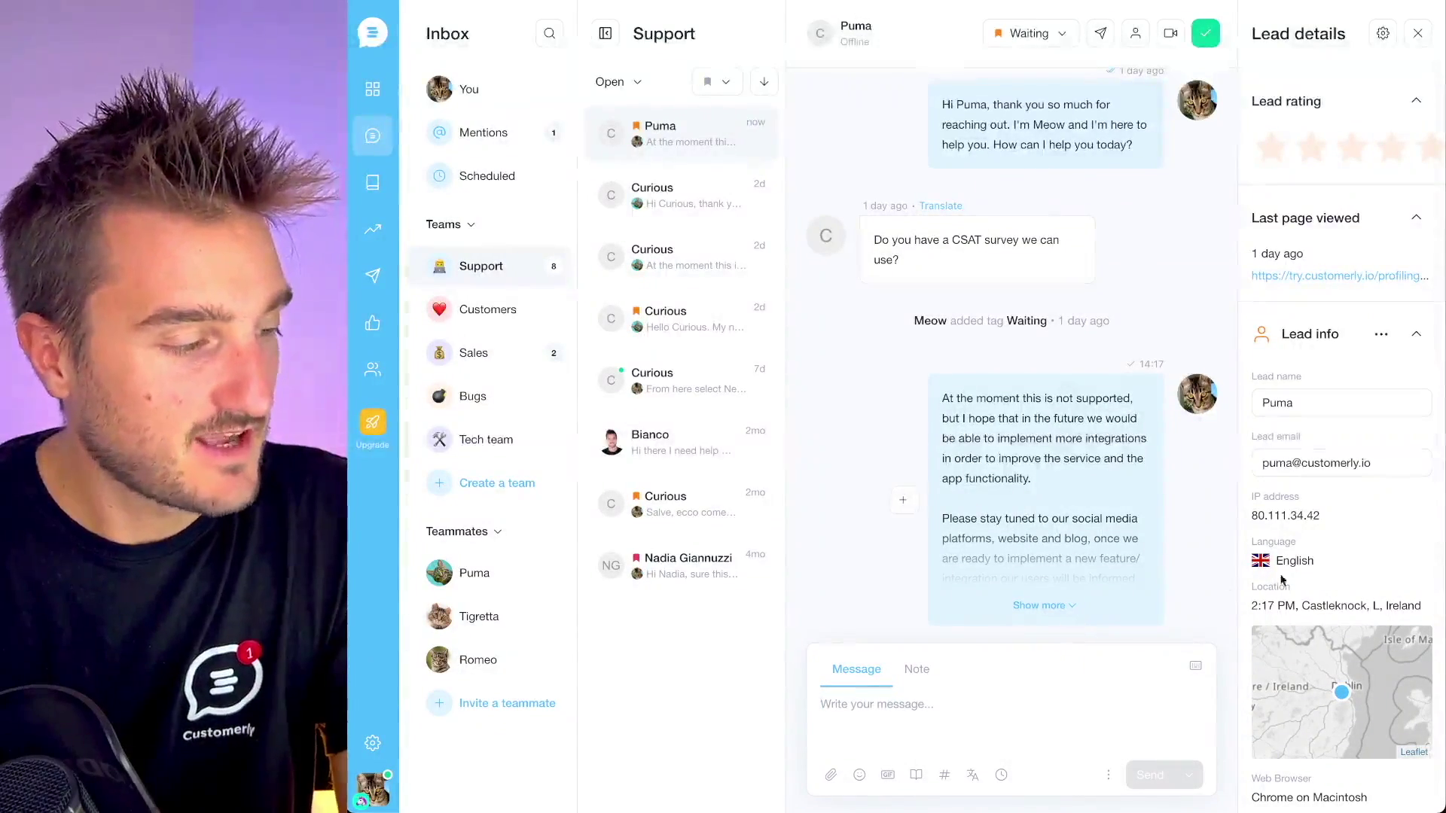
{"action": "scroll", "coordinate": [1327, 588], "scroll_direction": "down", "scroll_amount": 10}
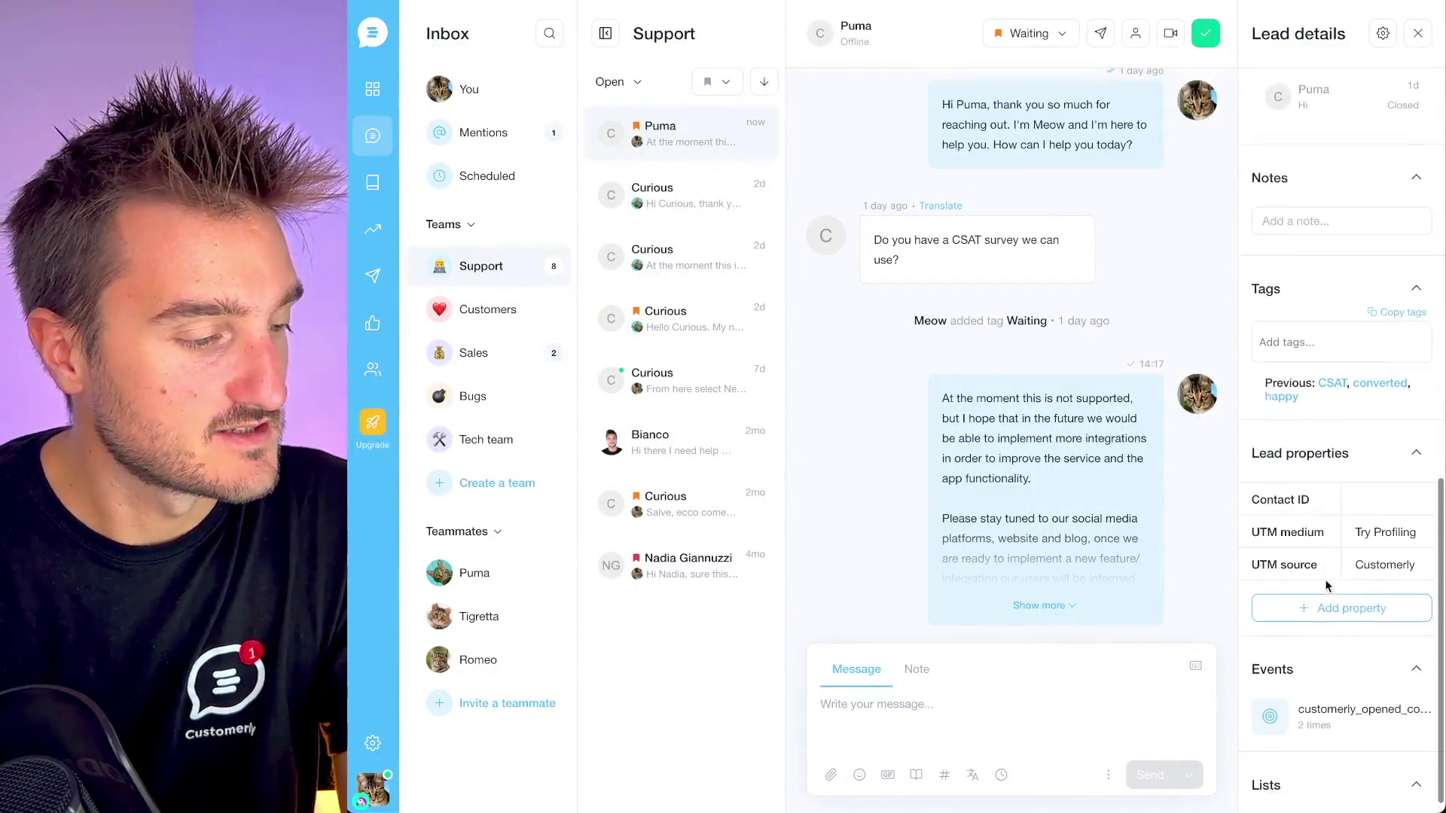
- Add CSAT to the lead's tags from the Previous tags list
{"action": "left_click", "coordinate": [1330, 383]}
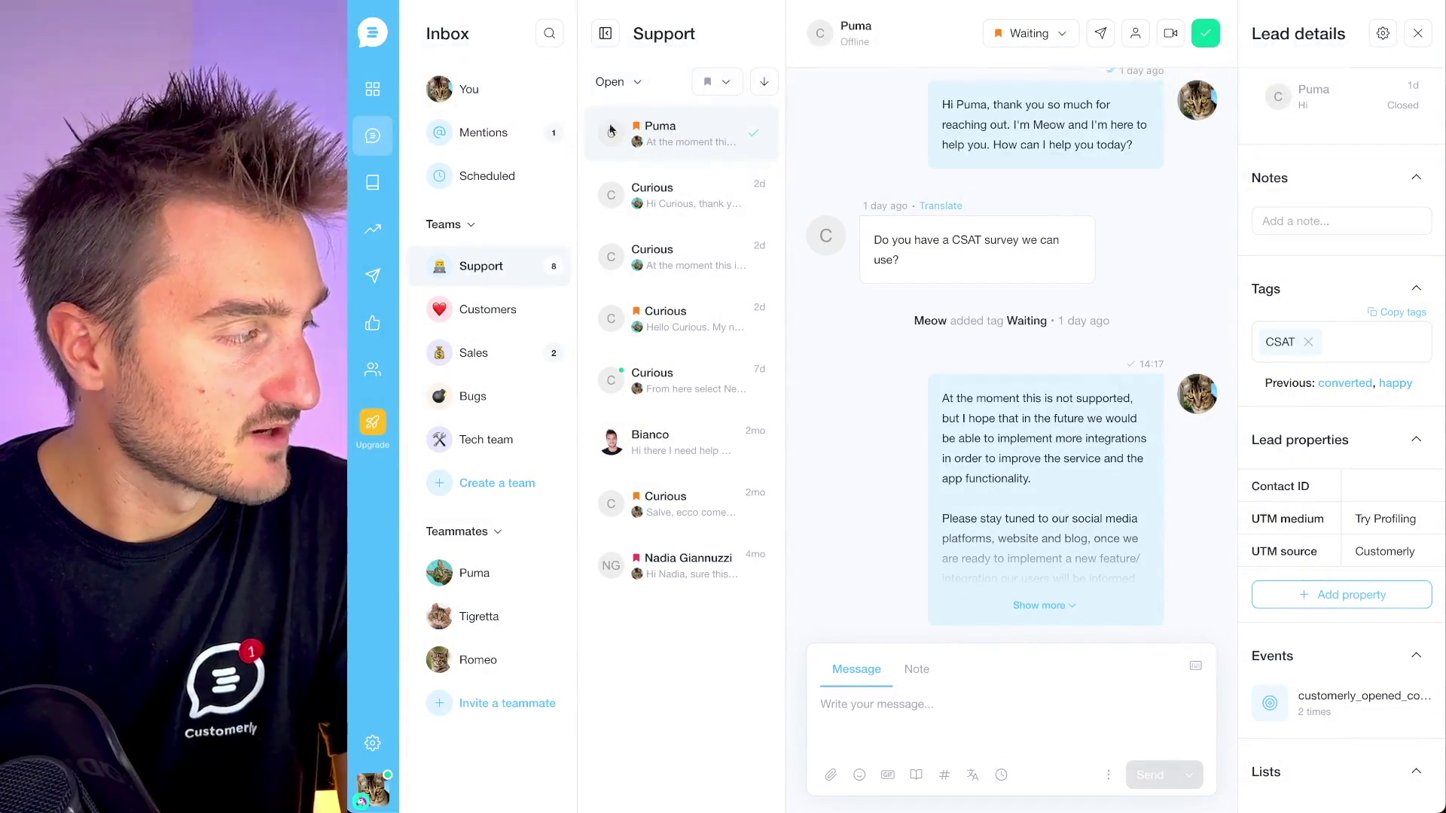
- Open the Untitled draft email from Outbound > Emails
{"action": "left_click", "coordinate": [374, 277]}
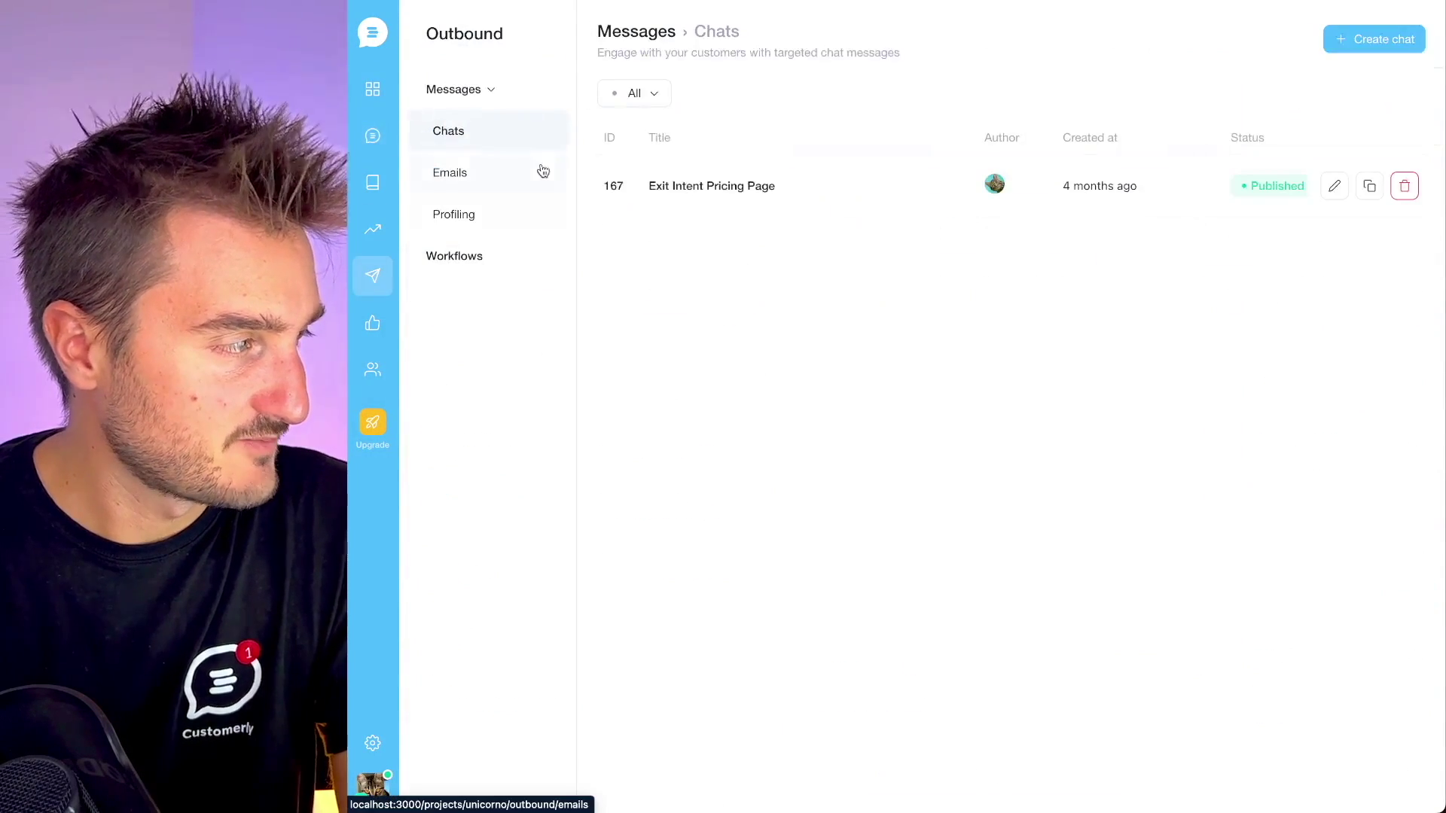
{"action": "left_click", "coordinate": [511, 178]}
{"action": "left_click", "coordinate": [613, 184]}
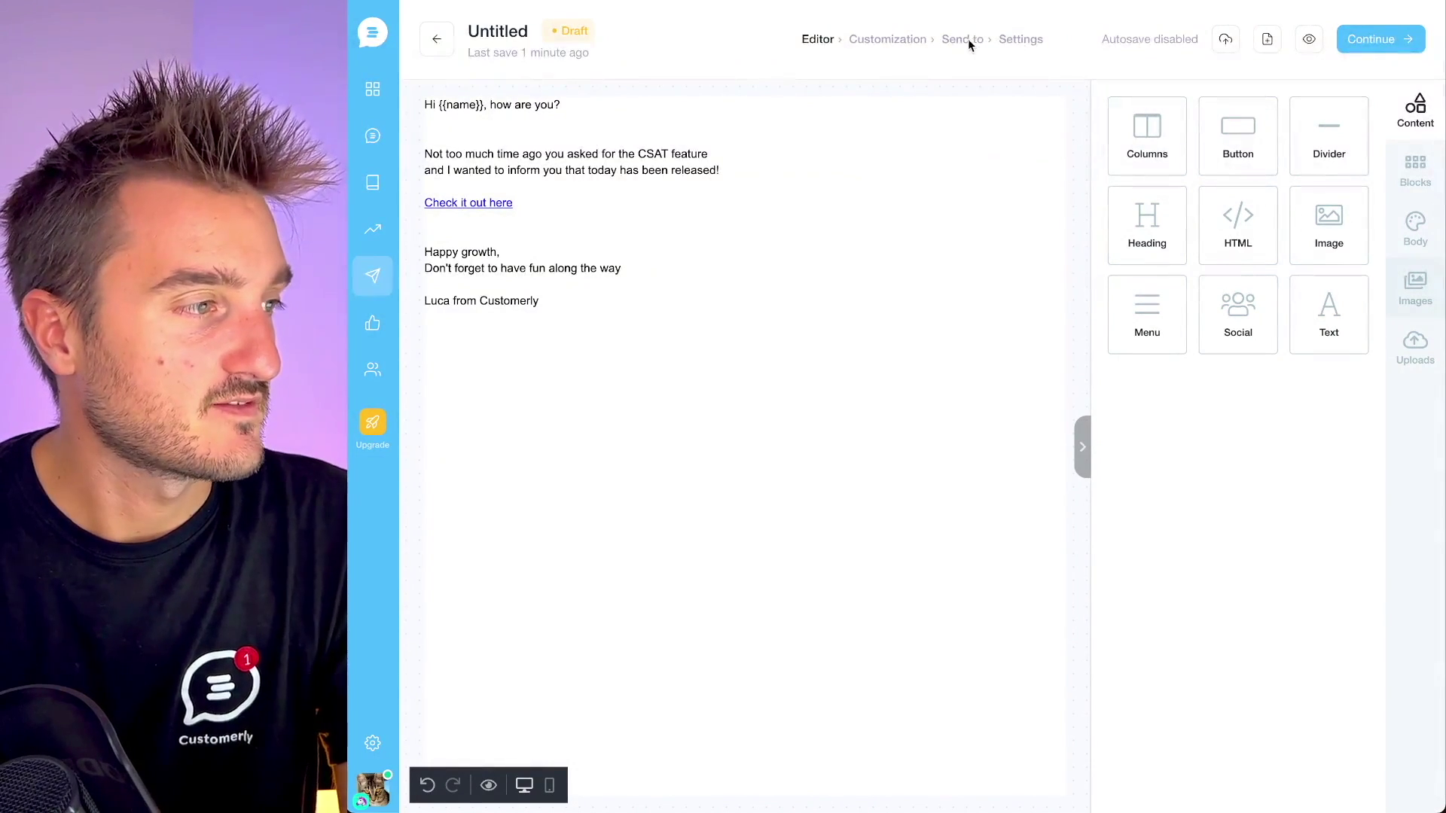
- Filter the email's recipients to contacts tagged CSAT, then proceed to Settings
{"action": "left_click", "coordinate": [964, 40]}
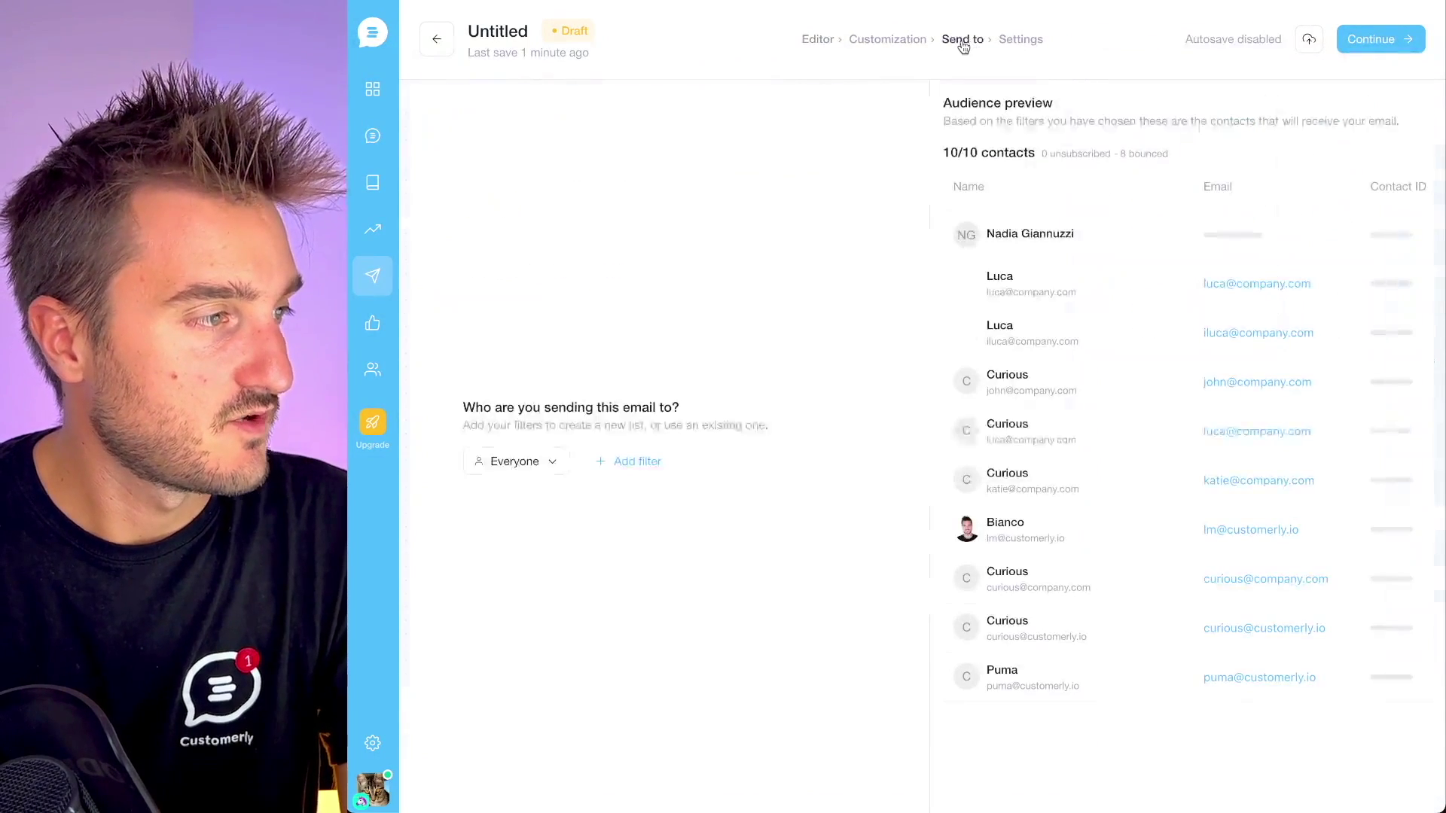
{"action": "left_click", "coordinate": [632, 463]}
{"action": "left_click", "coordinate": [624, 565]}
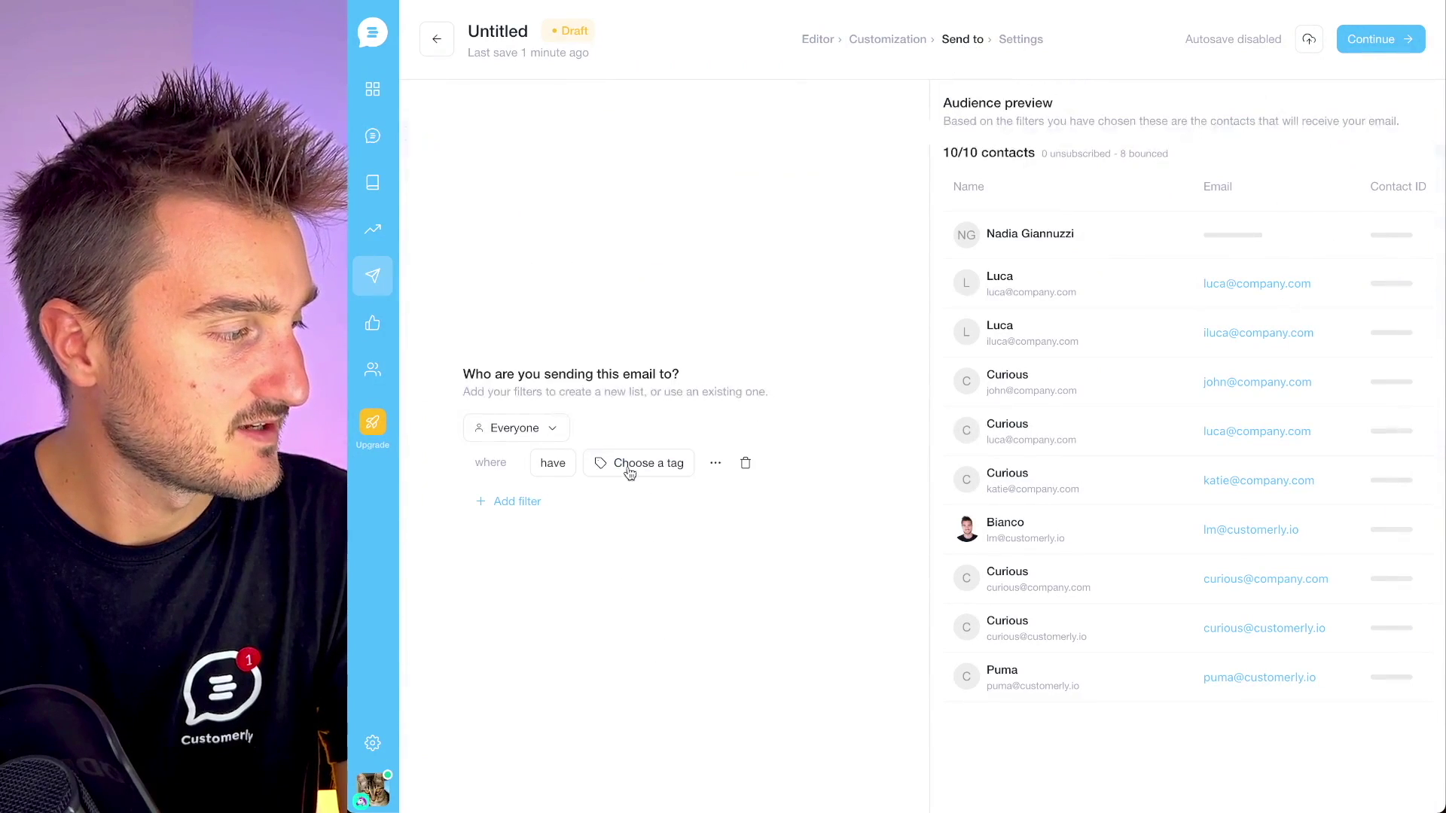
{"action": "left_click", "coordinate": [631, 473]}
{"action": "left_click", "coordinate": [605, 540]}
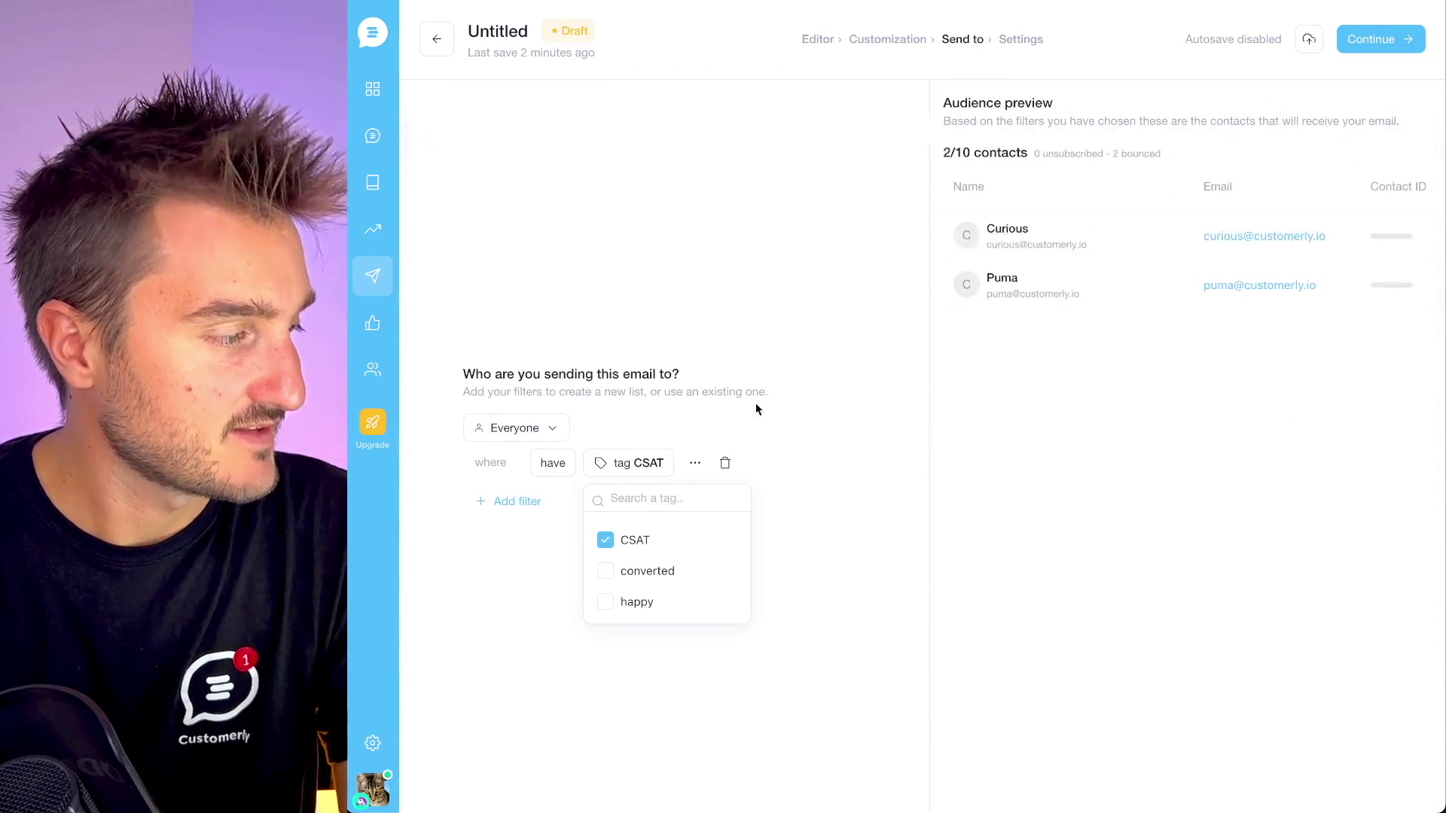
{"action": "left_click", "coordinate": [814, 355]}
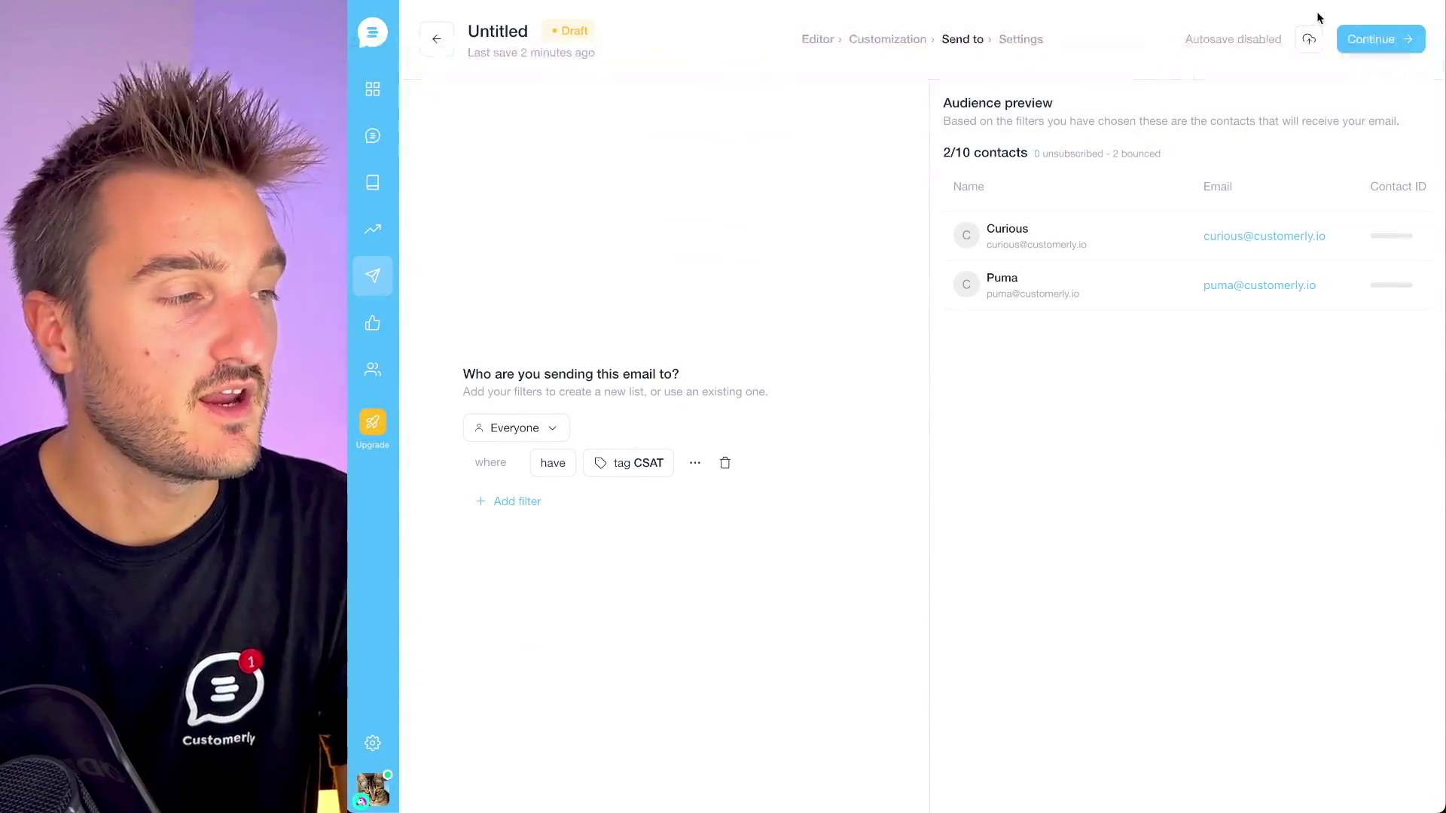
{"action": "left_click", "coordinate": [1378, 38]}
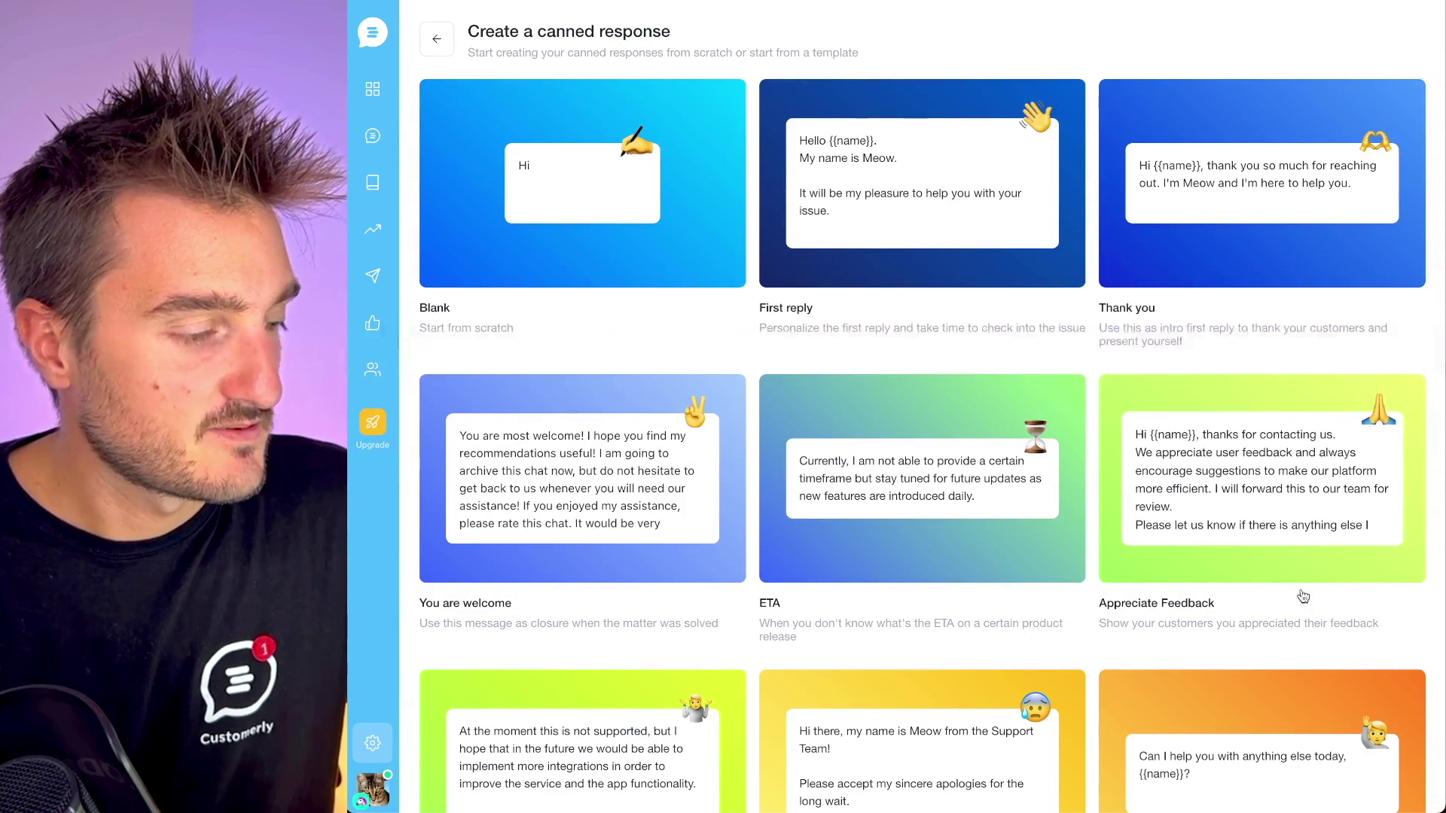
- Open the Appreciate Feedback template (#feedback shortcut) from the canned response gallery
{"action": "left_click", "coordinate": [1259, 495]}
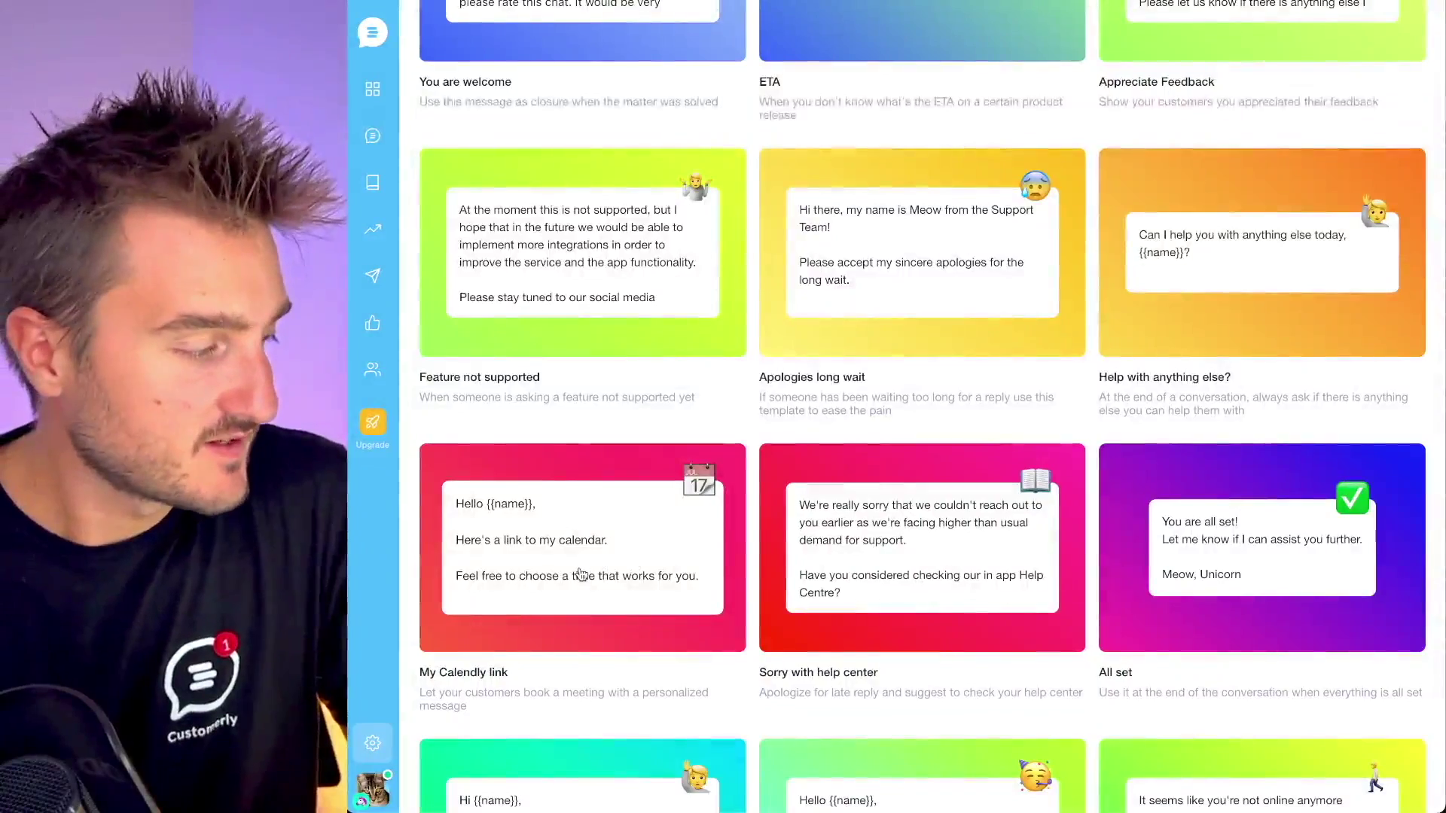
- Open the My Calendly link canned response (#calendly-link) in the editor
{"action": "left_click", "coordinate": [580, 575]}
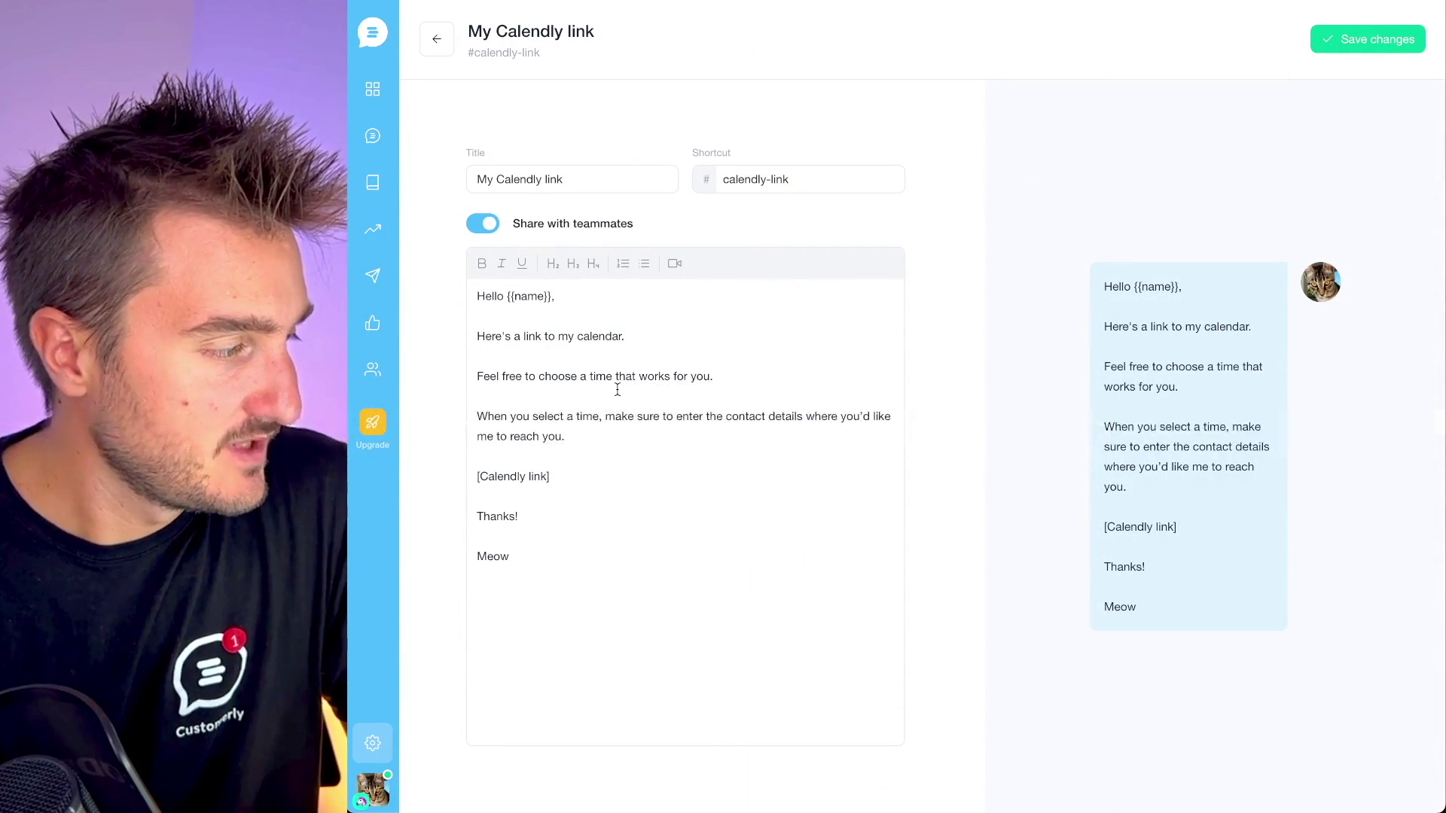
- Turn off Share with teammates for My Calendly link, keeping the [Calendly link] message unchanged
{"action": "left_click_drag", "start_coordinate": [573, 480], "coordinate": [468, 483]}
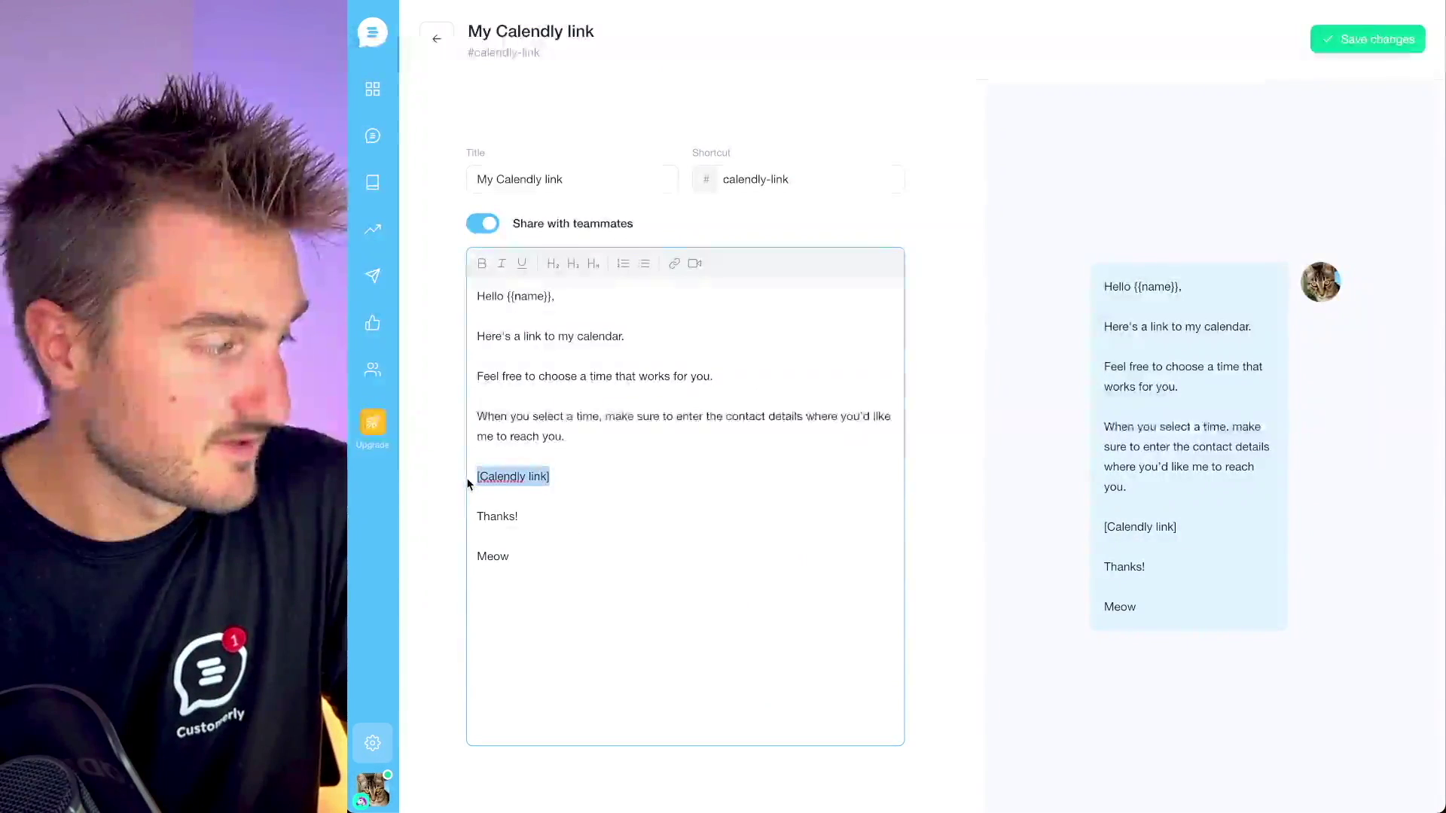
{"action": "left_click", "coordinate": [622, 493]}
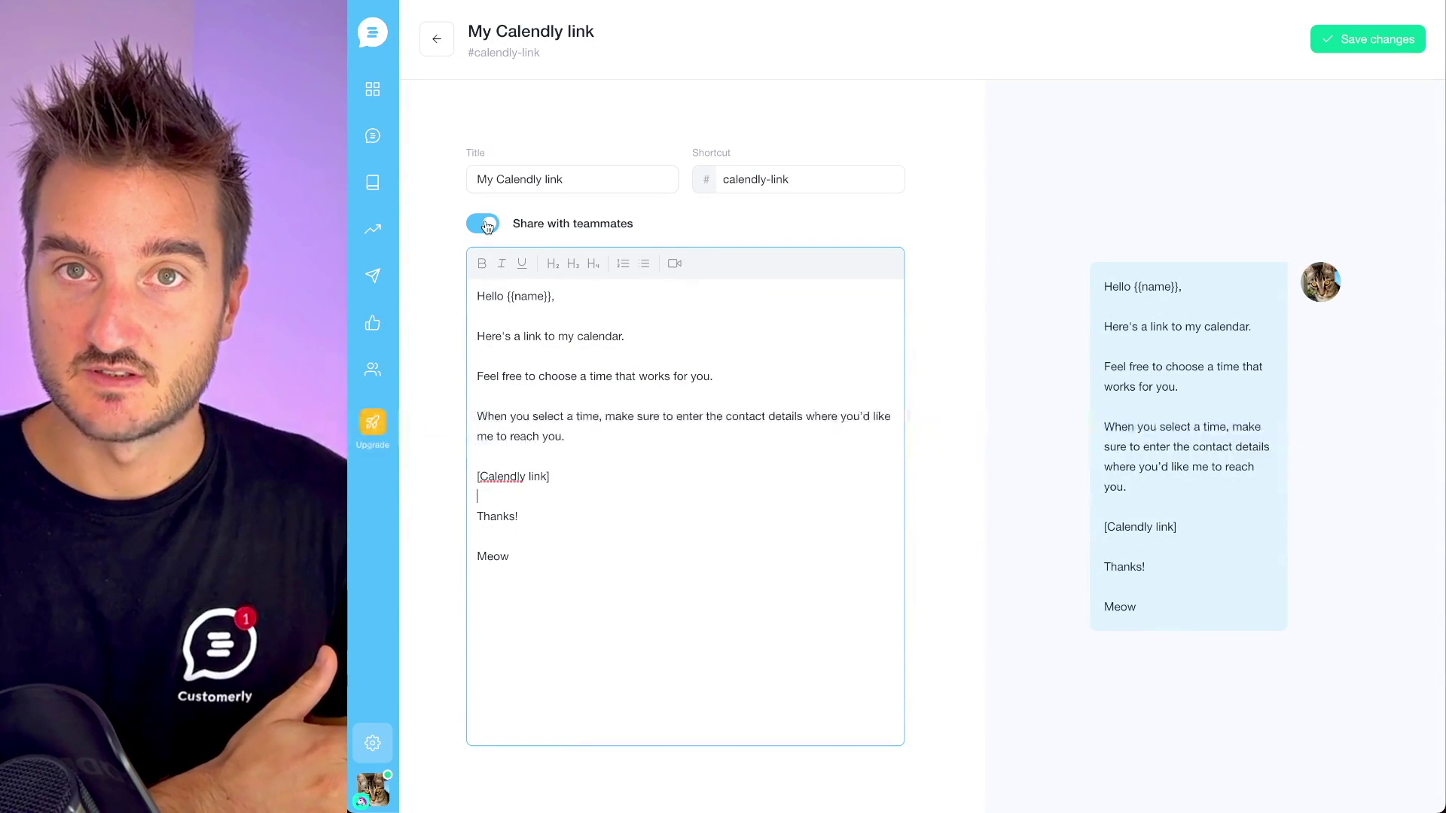
{"action": "left_click", "coordinate": [769, 226]}
{"action": "left_click", "coordinate": [480, 224]}
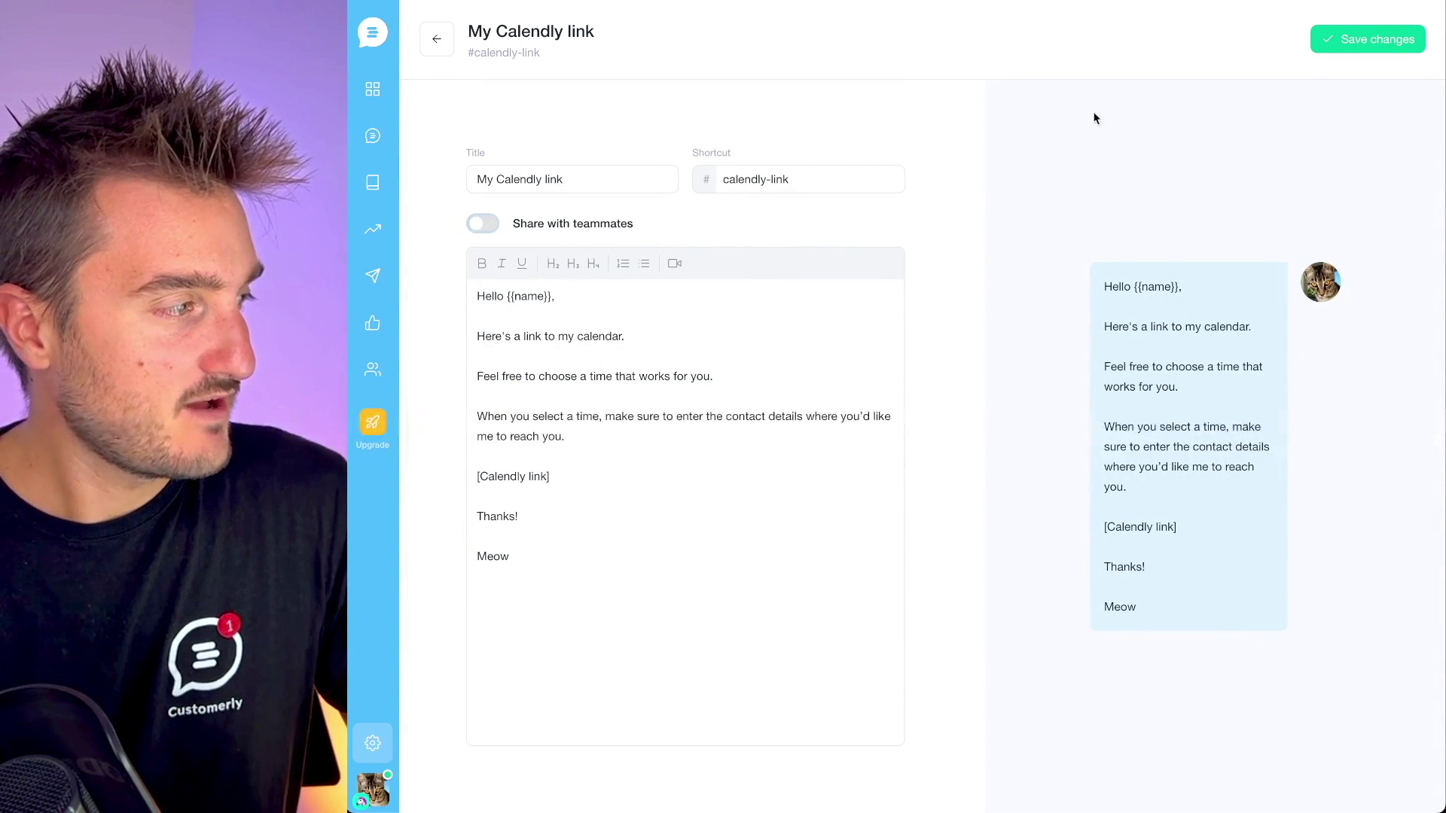